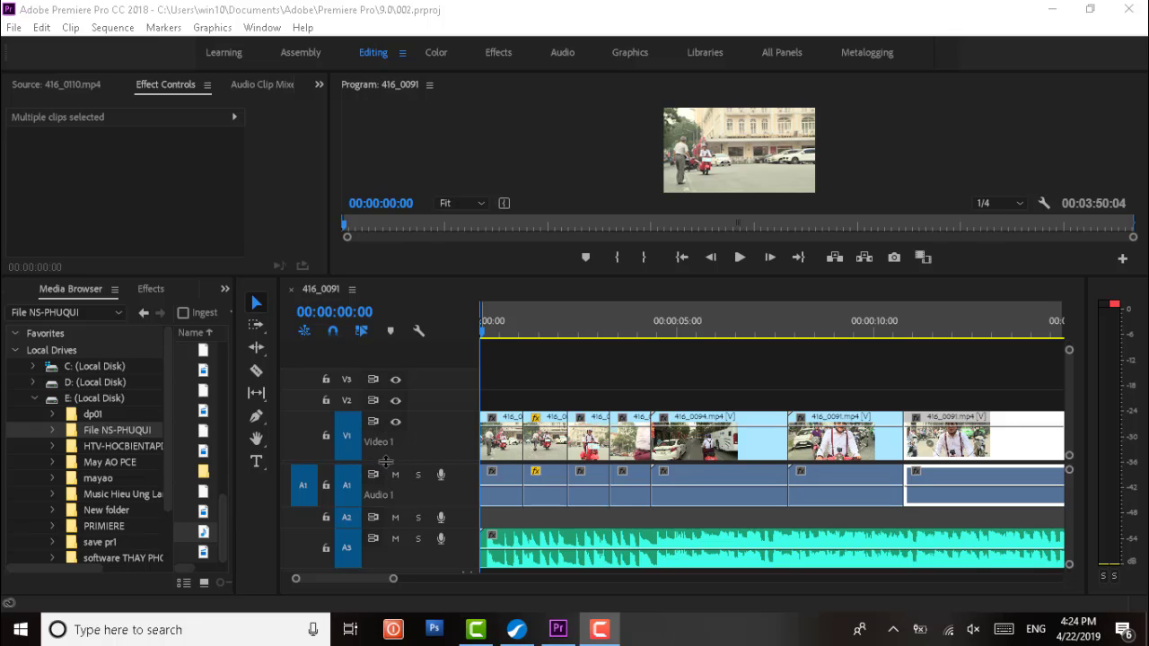
Scroll the timeline and select clip 416_0094 on Video 1
{"action": "left_click", "coordinate": [383, 453]}
{"action": "scroll", "coordinate": [384, 443], "scroll_direction": "down", "scroll_amount": 1}
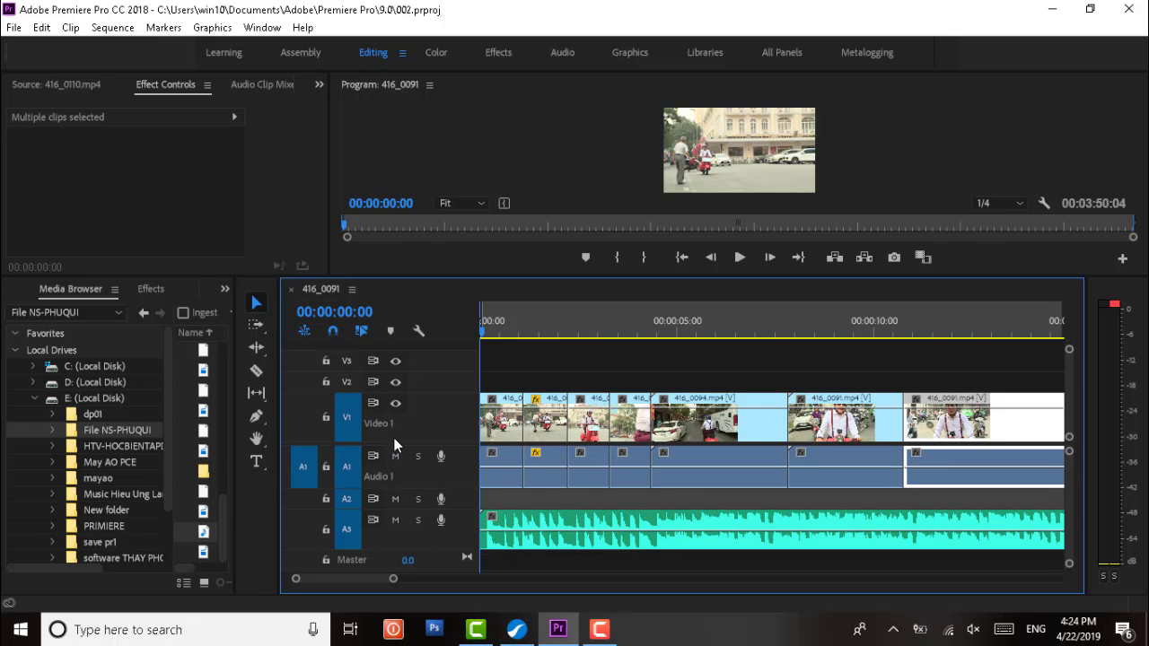
{"action": "left_click_drag", "start_coordinate": [393, 446], "coordinate": [395, 450]}
{"action": "scroll", "coordinate": [399, 489], "scroll_direction": "down", "scroll_amount": 1}
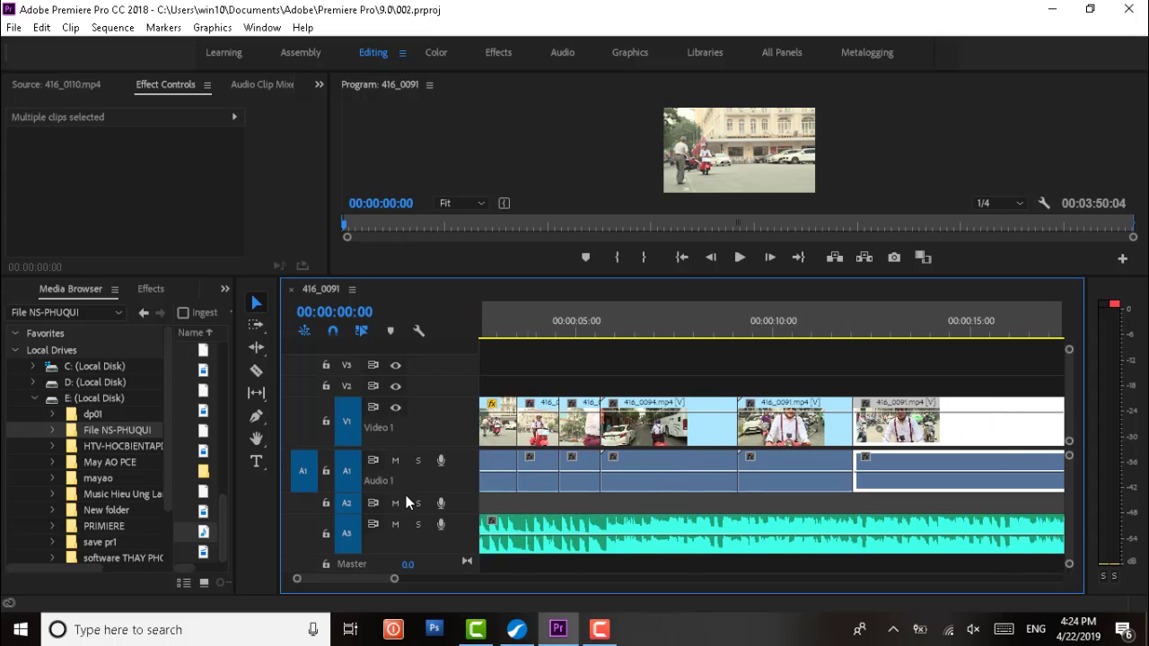
{"action": "scroll", "coordinate": [600, 422], "scroll_direction": "down", "scroll_amount": 5}
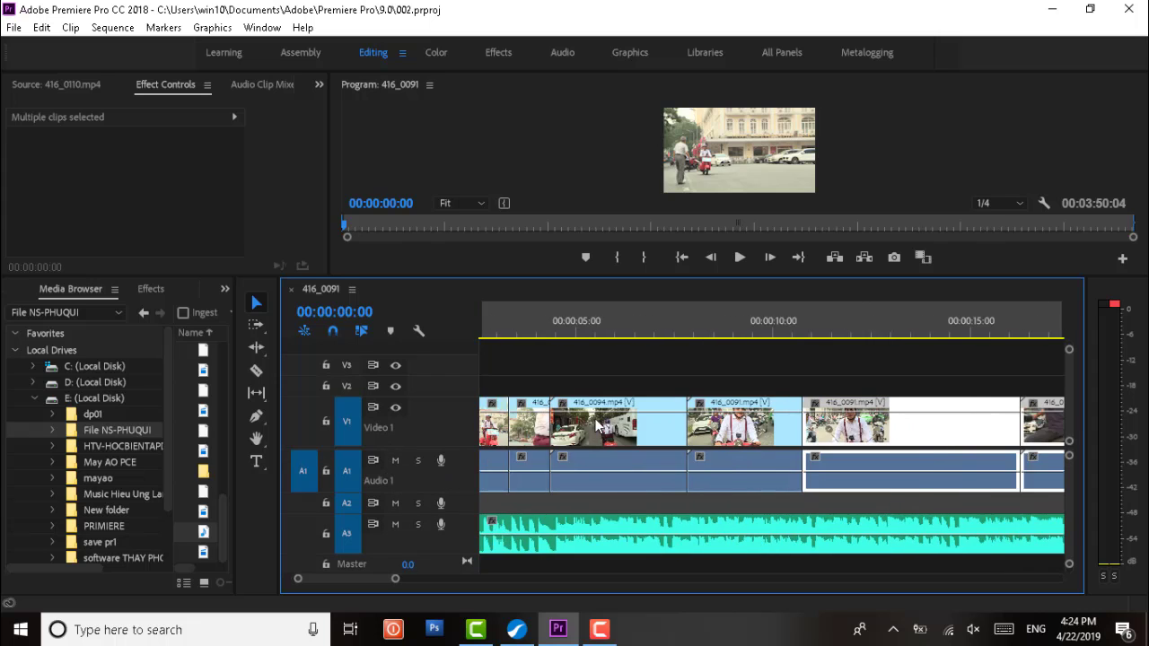
{"action": "scroll", "coordinate": [600, 422], "scroll_direction": "down", "scroll_amount": 6}
{"action": "scroll", "coordinate": [610, 416], "scroll_direction": "up", "scroll_amount": 1}
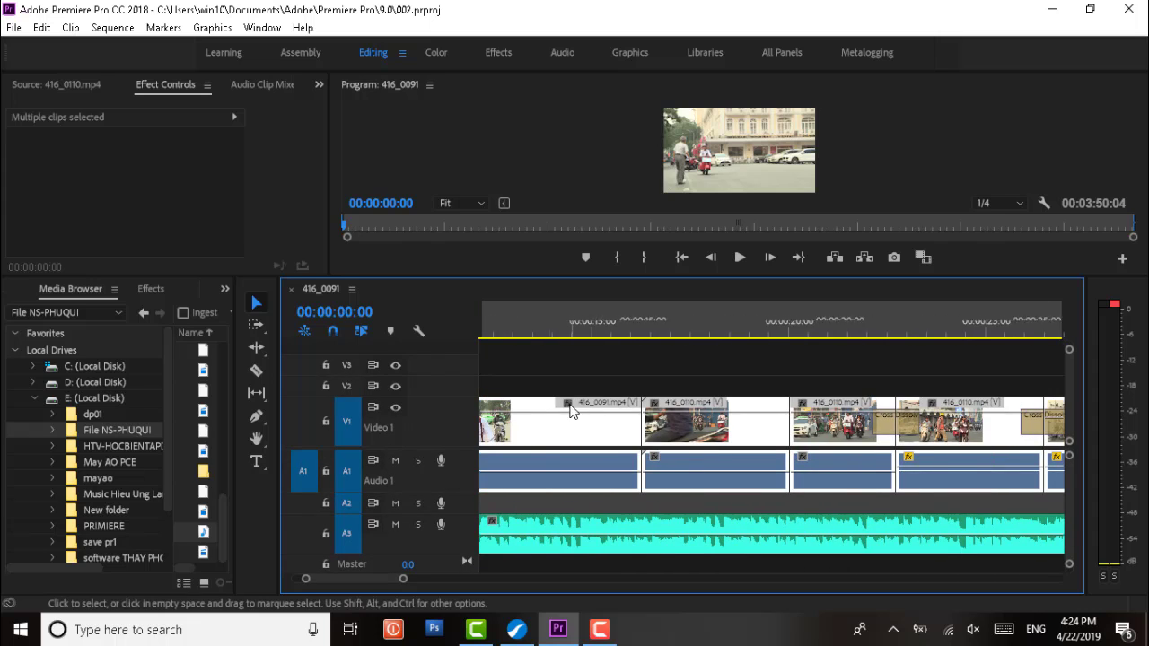
{"action": "scroll", "coordinate": [622, 406], "scroll_direction": "up", "scroll_amount": 5}
{"action": "scroll", "coordinate": [622, 407], "scroll_direction": "up", "scroll_amount": 6}
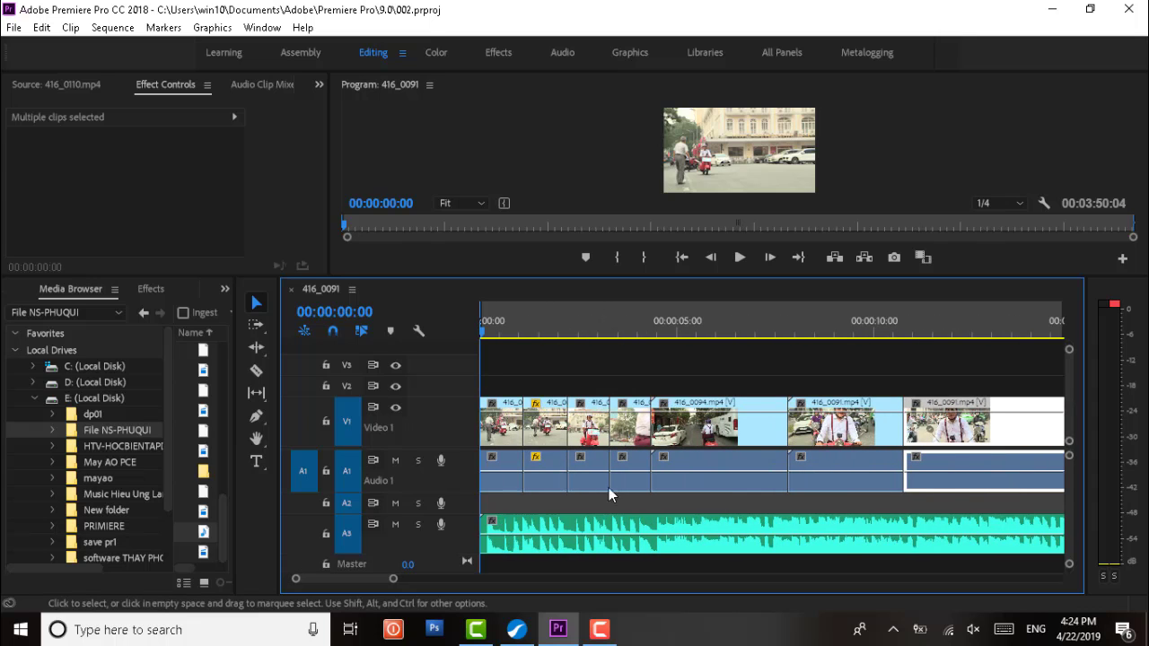
{"action": "left_click", "coordinate": [557, 526]}
{"action": "left_click", "coordinate": [750, 413]}
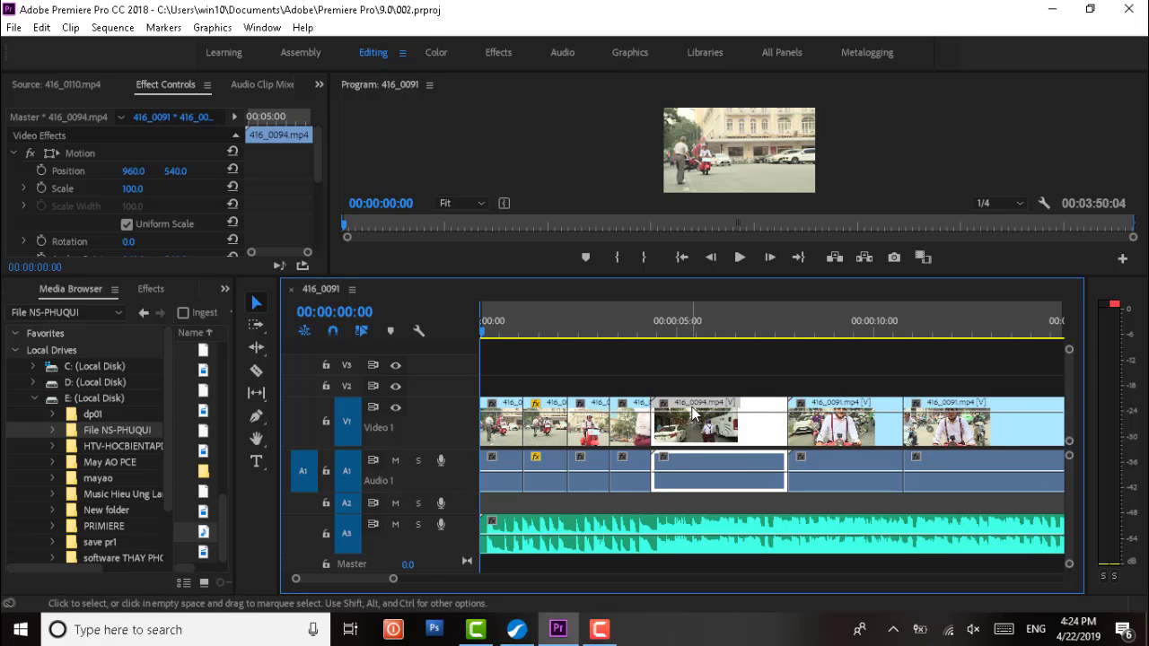
Fade 416_0094's end down to about 48.48 opacity and start 416_0091 at 87.87
{"action": "key", "text": "p"}
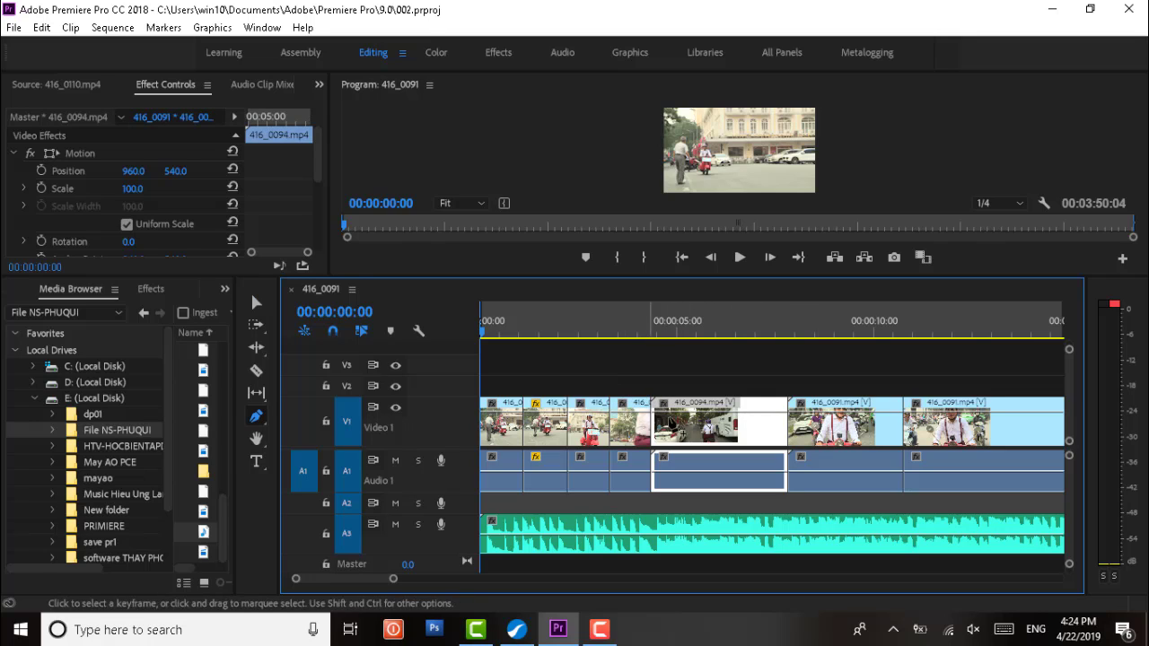
{"action": "left_click", "coordinate": [766, 413]}
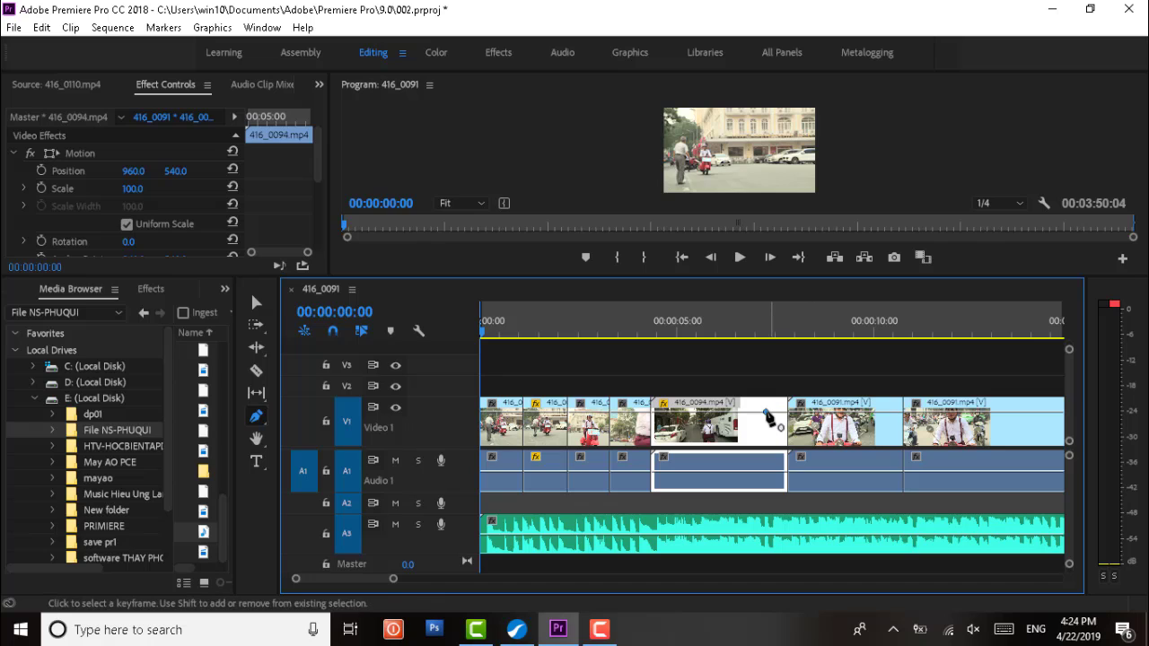
{"action": "left_click_drag", "start_coordinate": [766, 413], "coordinate": [750, 412]}
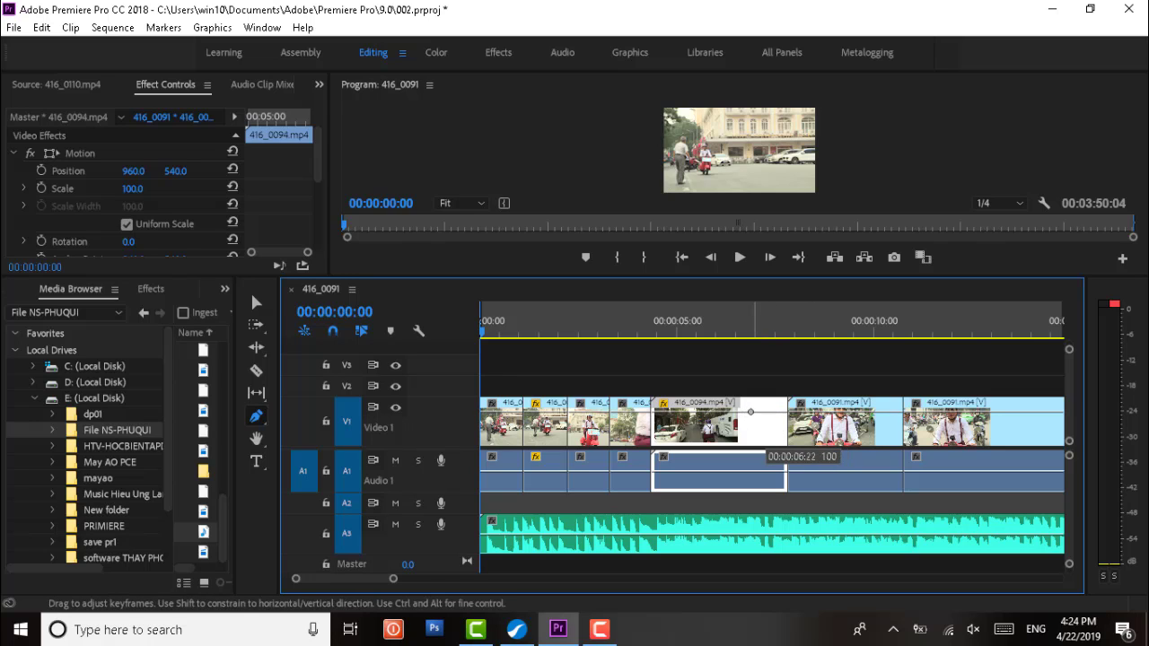
{"action": "left_click_drag", "start_coordinate": [759, 413], "coordinate": [760, 413]}
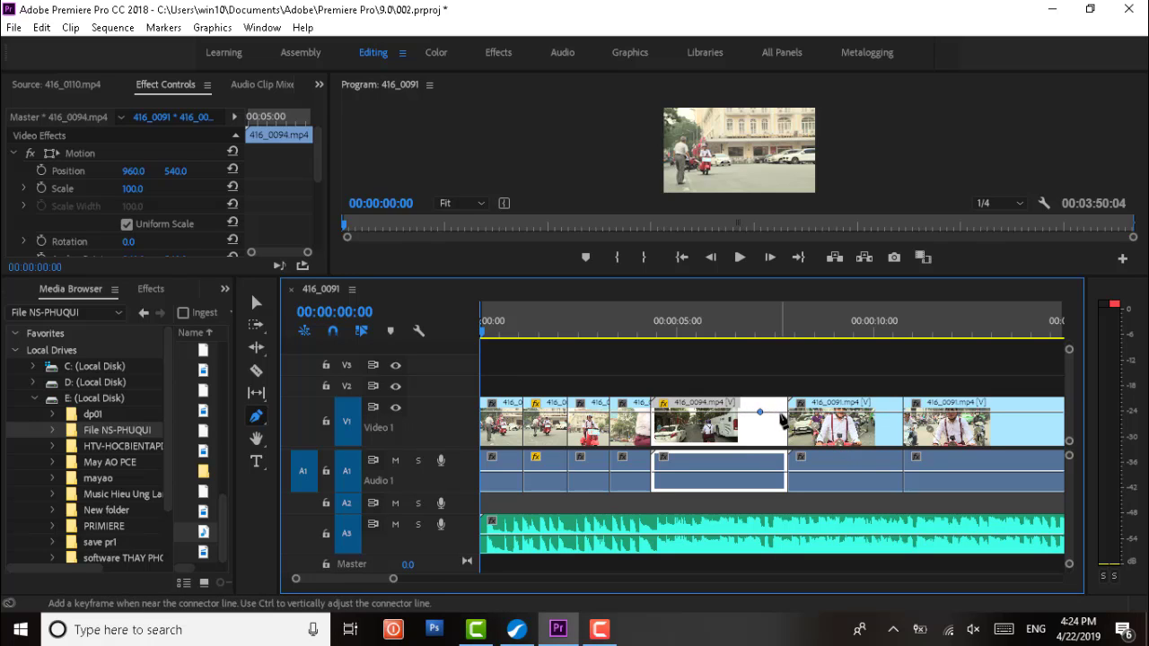
{"action": "left_click", "coordinate": [783, 413]}
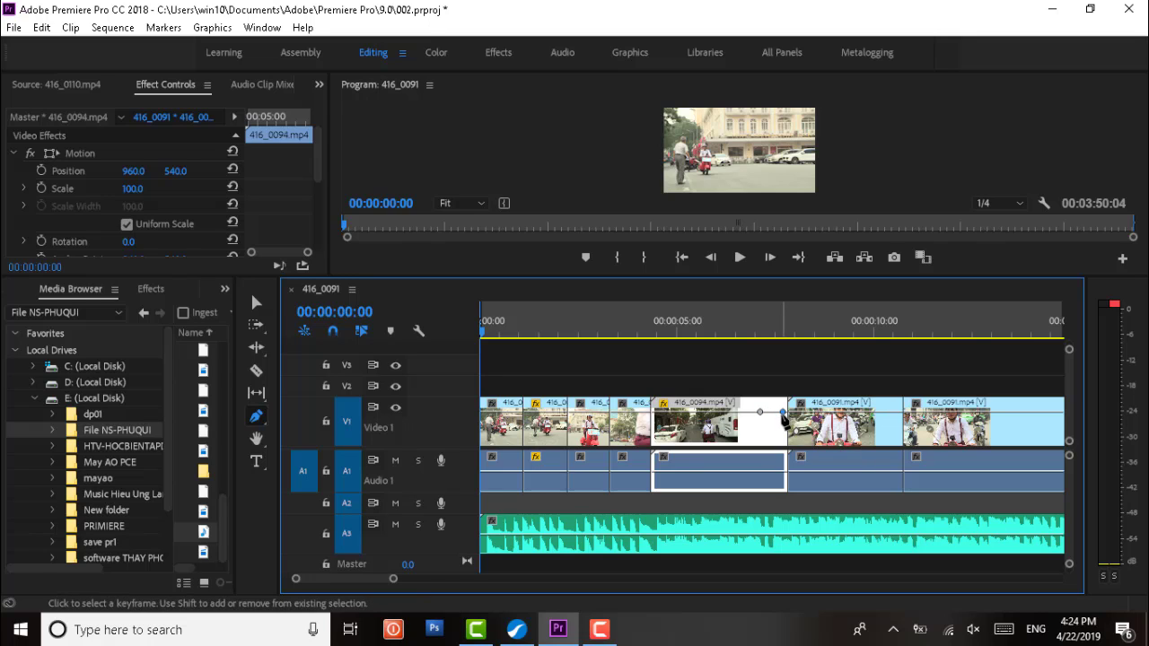
{"action": "left_click_drag", "start_coordinate": [784, 413], "coordinate": [787, 432]}
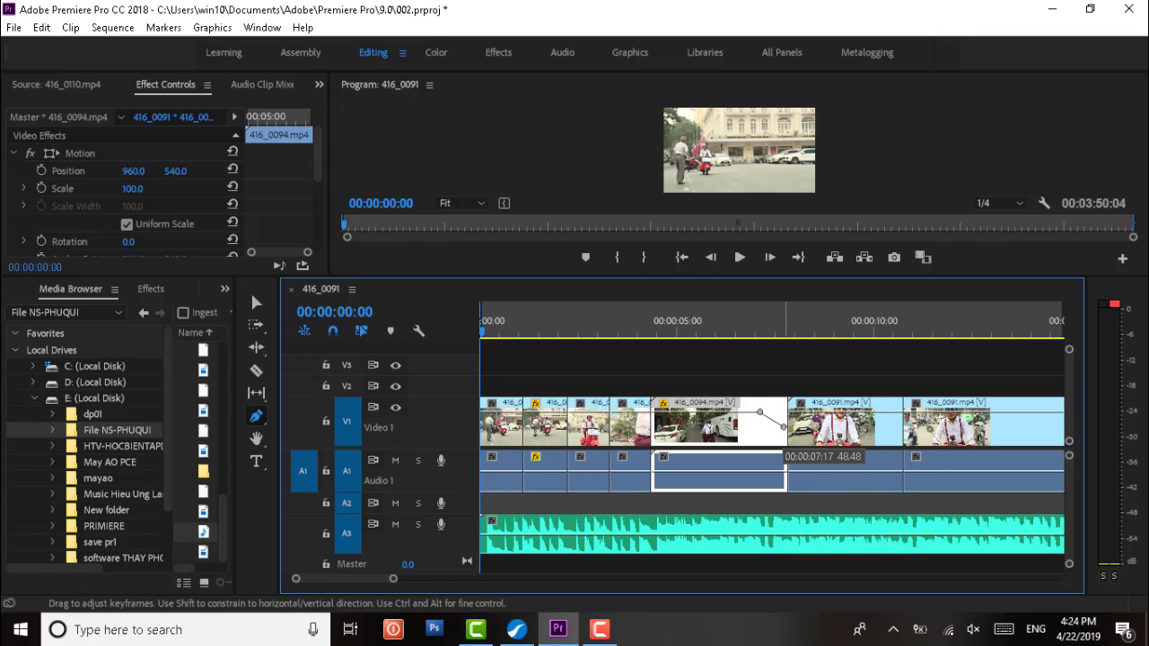
{"action": "left_click_drag", "start_coordinate": [786, 437], "coordinate": [785, 424]}
{"action": "left_click", "coordinate": [799, 416]}
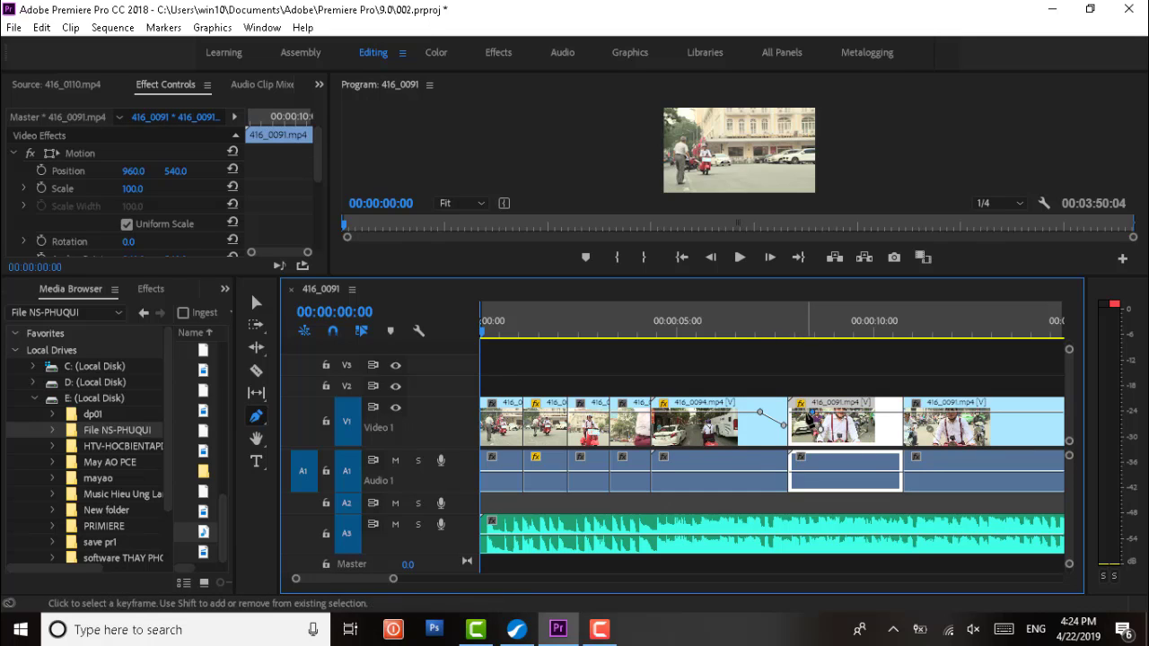
{"action": "left_click_drag", "start_coordinate": [796, 449], "coordinate": [797, 457]}
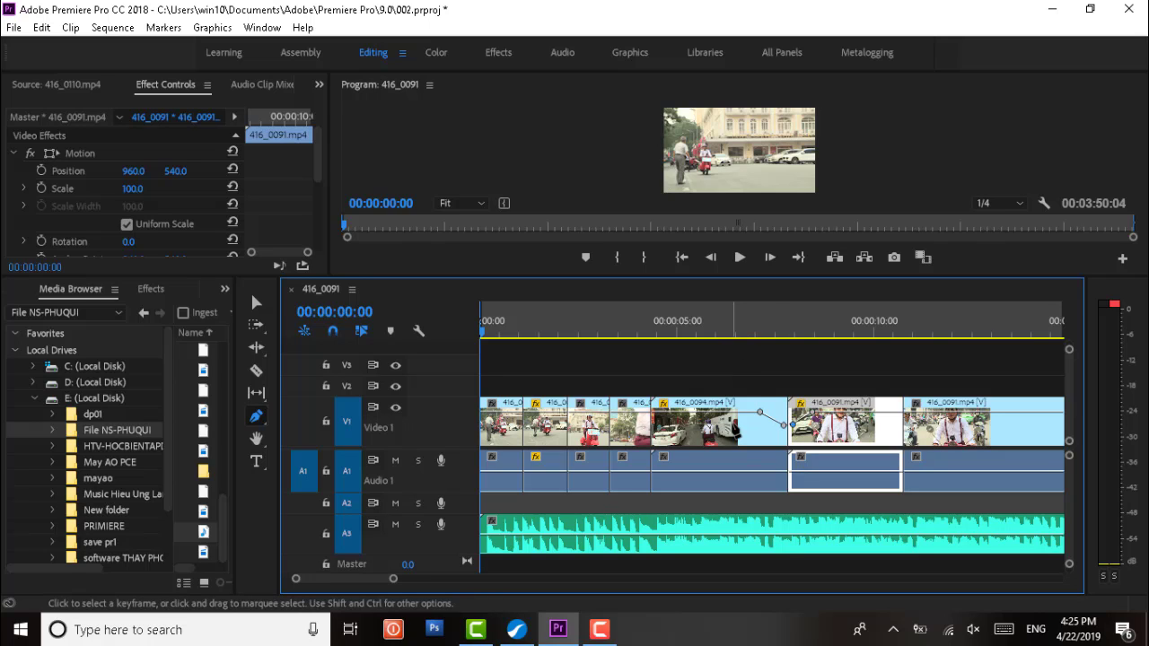
Play back the fade from 416_0094 into 416_0091 with the Selection tool active
{"action": "key", "text": "v"}
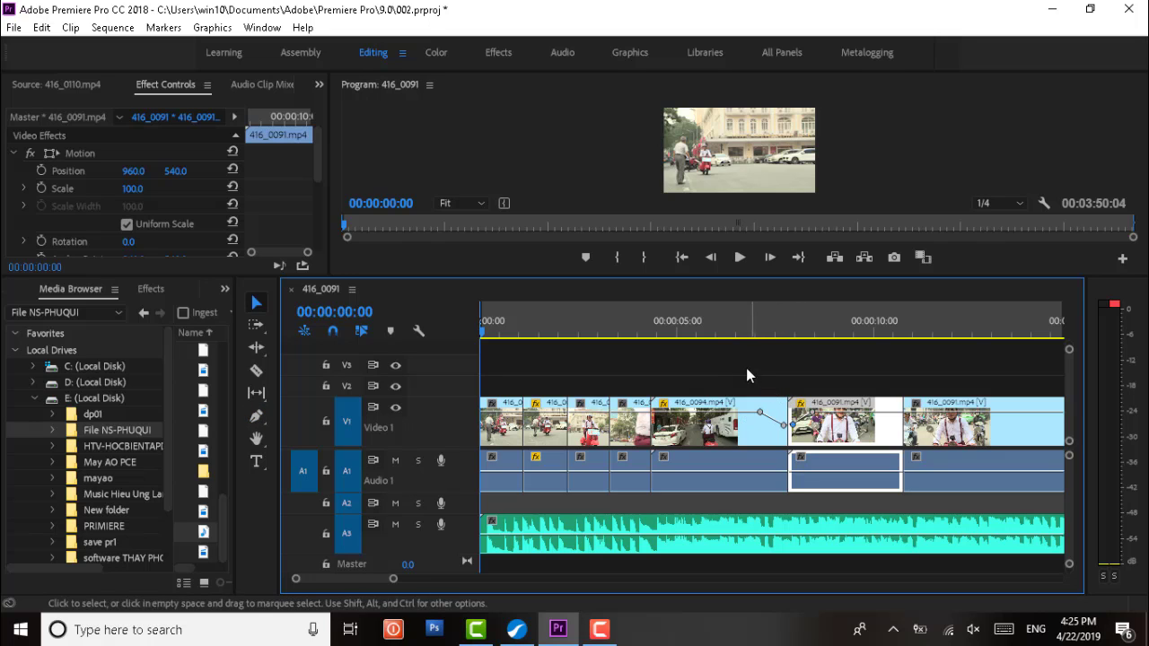
{"action": "left_click", "coordinate": [725, 330]}
{"action": "left_click", "coordinate": [738, 258]}
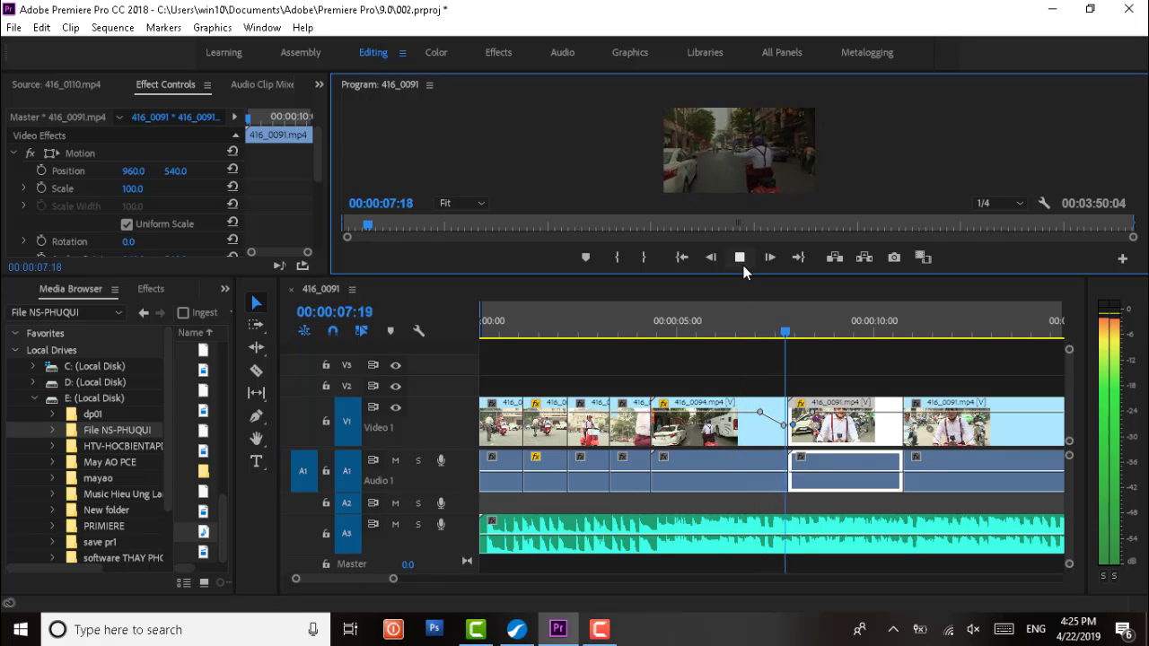
{"action": "key", "text": "space"}
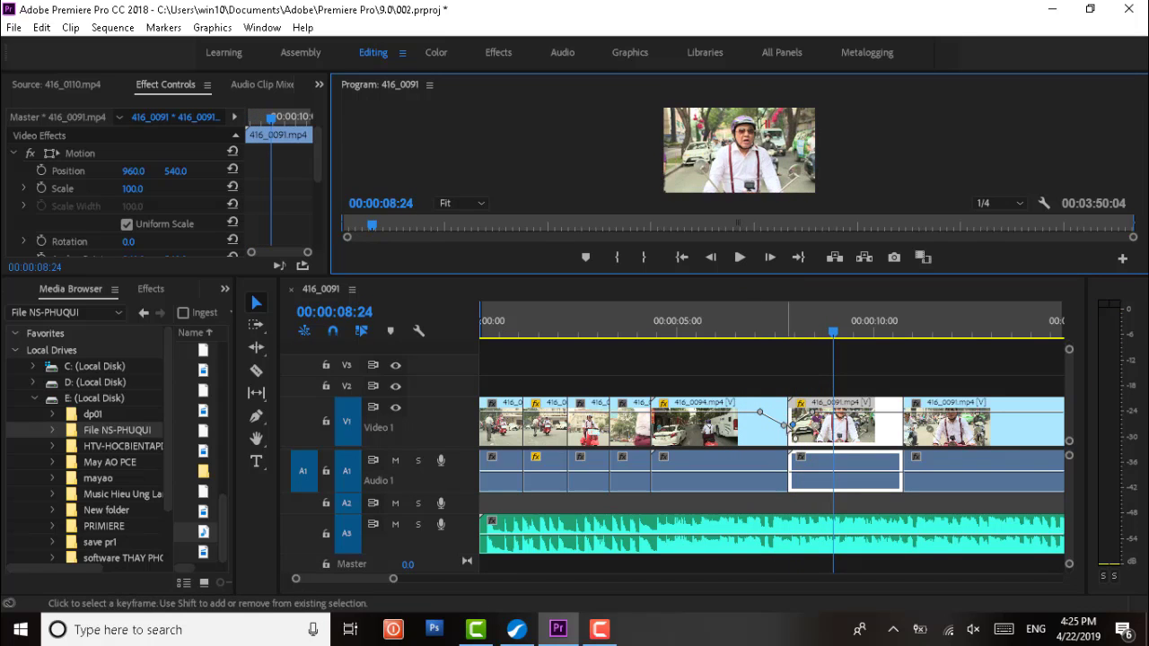
Raise 416_0094's end keyframe to about 90.90 and replay the fade to check it
{"action": "left_click_drag", "start_coordinate": [788, 427], "coordinate": [786, 420]}
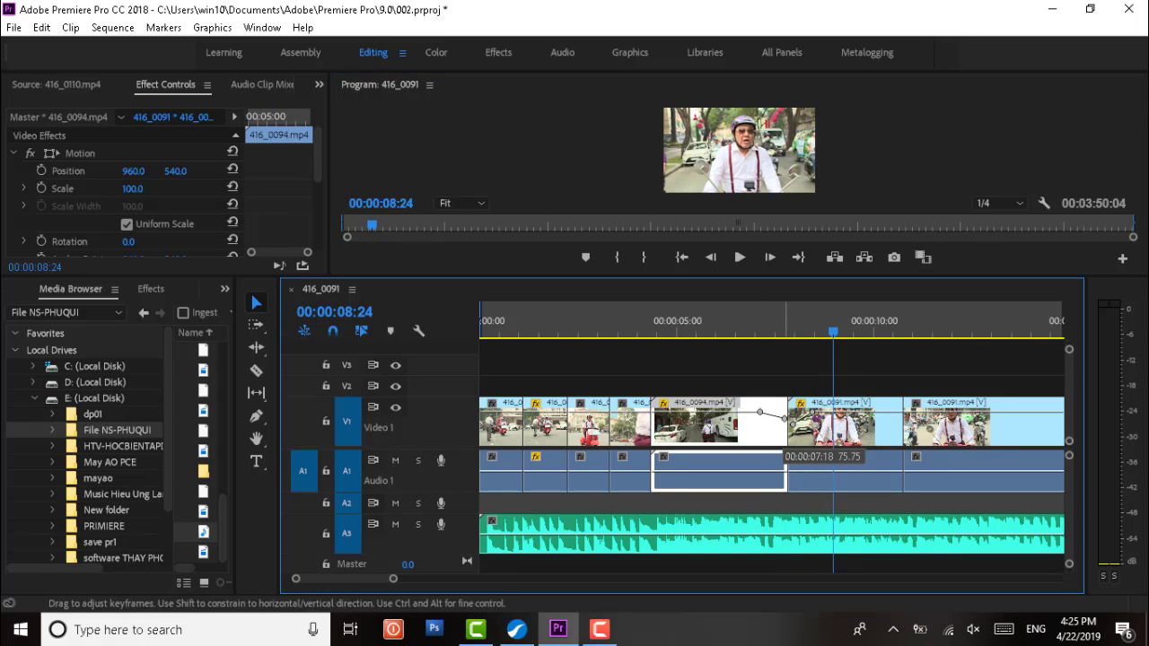
{"action": "left_click", "coordinate": [790, 422]}
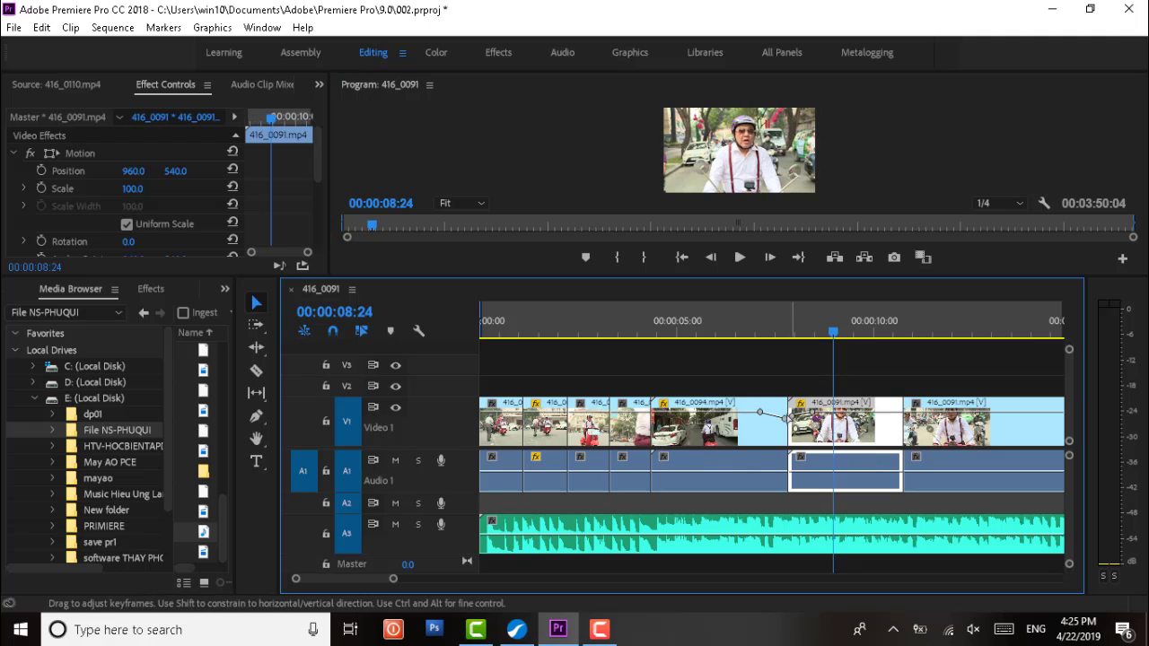
{"action": "left_click", "coordinate": [739, 331]}
{"action": "key", "text": "space"}
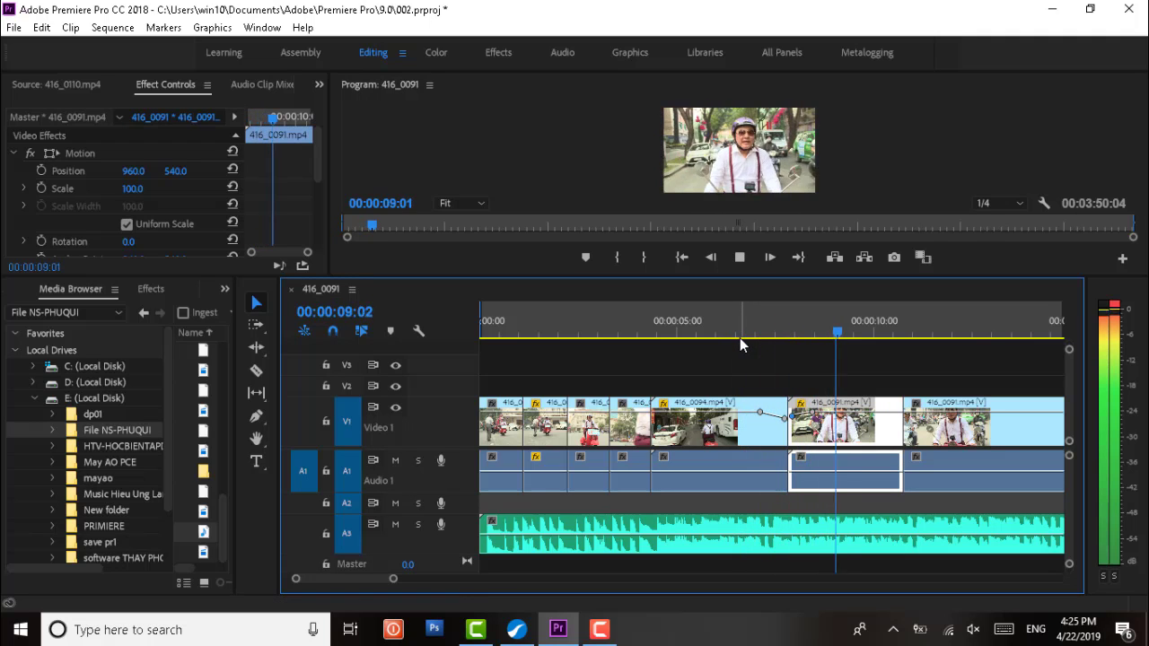
{"action": "key", "text": "space"}
{"action": "left_click", "coordinate": [772, 428]}
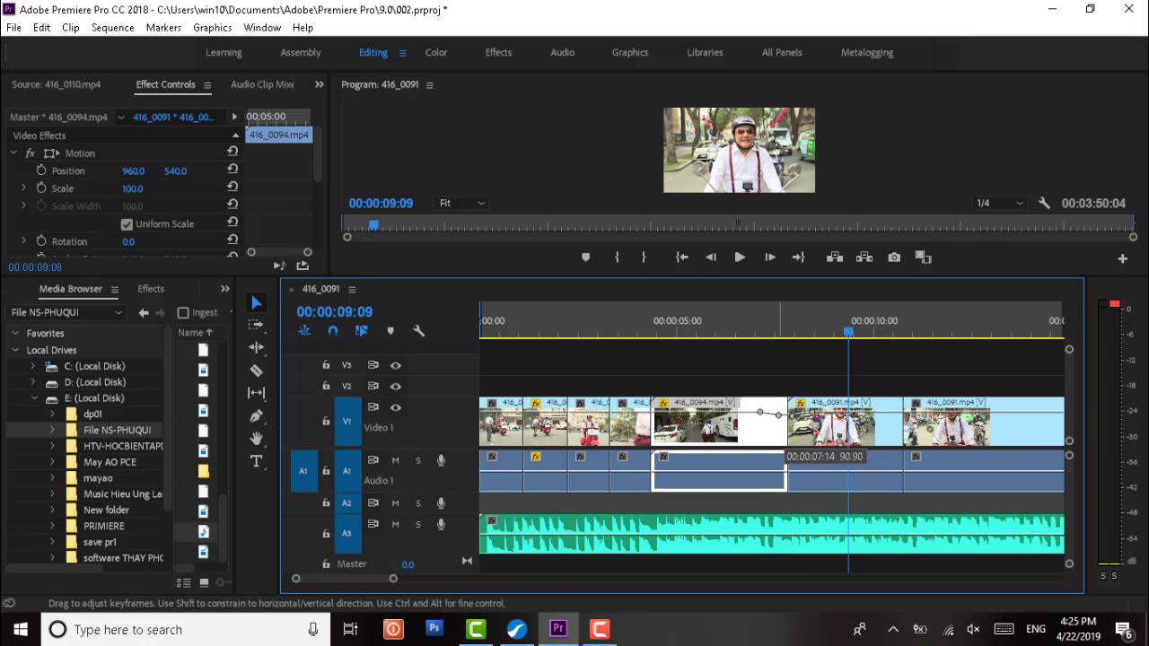
{"action": "left_click", "coordinate": [751, 334]}
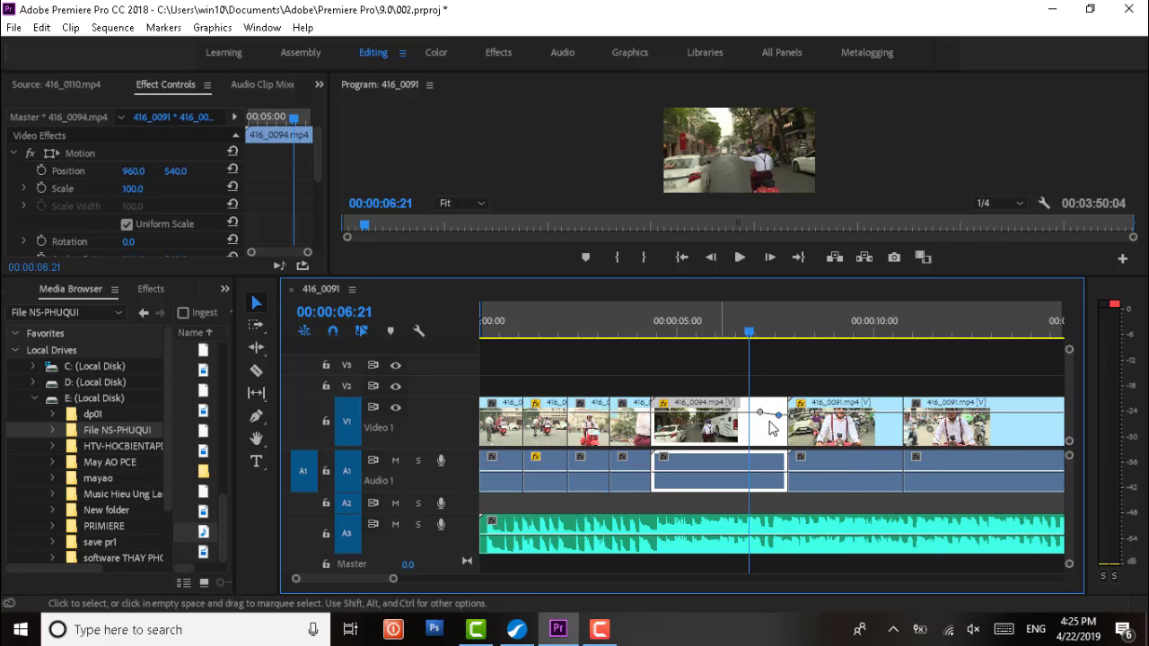
Zoom the timeline out to the whole sequence, then back in on the clips
{"action": "scroll", "coordinate": [661, 406], "scroll_direction": "right", "scroll_amount": 2}
{"action": "scroll", "coordinate": [662, 406], "scroll_direction": "down", "scroll_amount": 2}
{"action": "scroll", "coordinate": [682, 405], "scroll_direction": "down", "scroll_amount": 2}
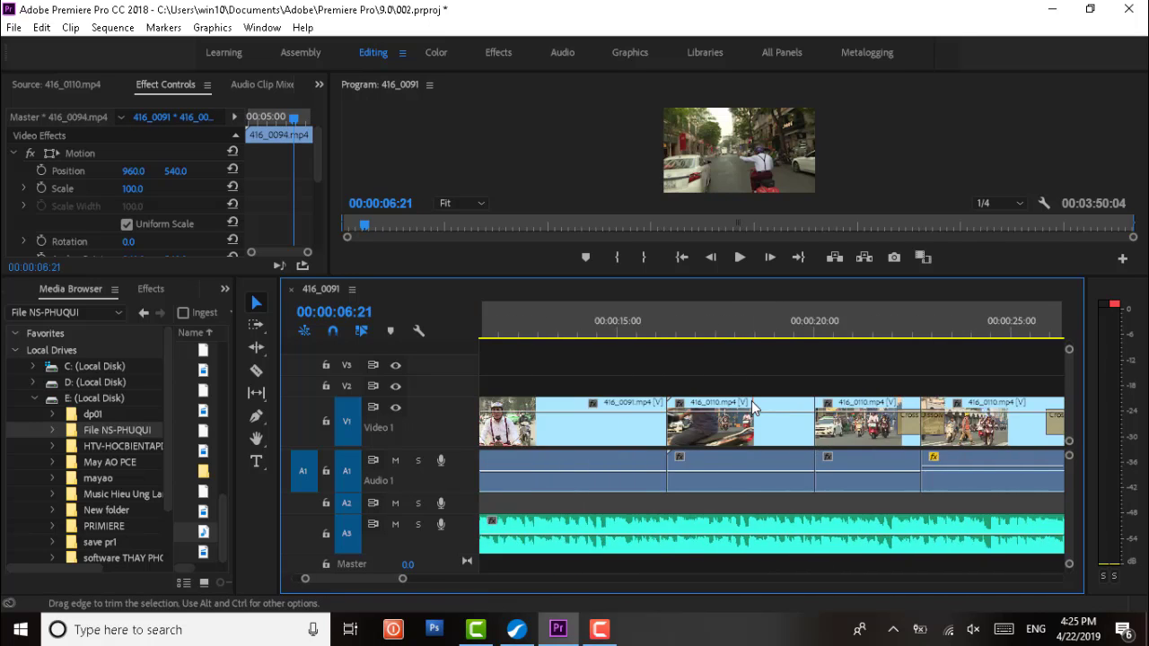
{"action": "scroll", "coordinate": [718, 406], "scroll_direction": "down", "scroll_amount": 2}
{"action": "scroll", "coordinate": [756, 406], "scroll_direction": "down", "scroll_amount": 2}
{"action": "scroll", "coordinate": [758, 404], "scroll_direction": "down", "scroll_amount": 2}
{"action": "scroll", "coordinate": [763, 400], "scroll_direction": "down", "scroll_amount": 2}
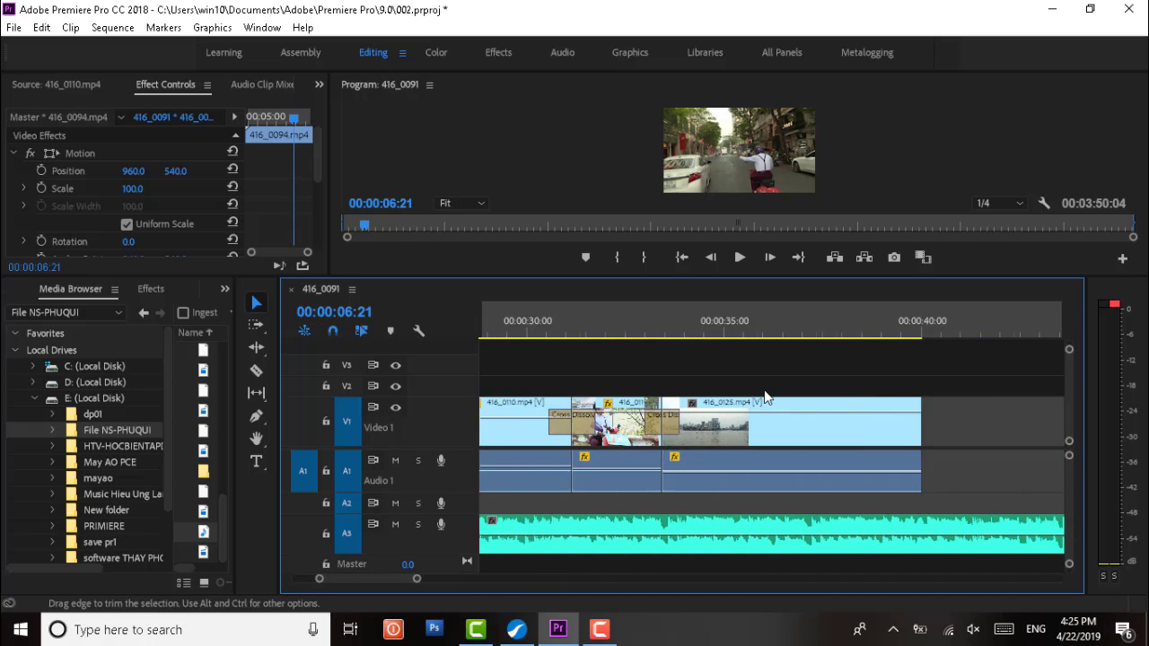
{"action": "scroll", "coordinate": [767, 398], "scroll_direction": "down", "scroll_amount": 2}
{"action": "scroll", "coordinate": [765, 396], "scroll_direction": "down", "scroll_amount": 1}
{"action": "scroll", "coordinate": [764, 396], "scroll_direction": "up", "scroll_amount": 3}
{"action": "scroll", "coordinate": [764, 388], "scroll_direction": "up", "scroll_amount": 3}
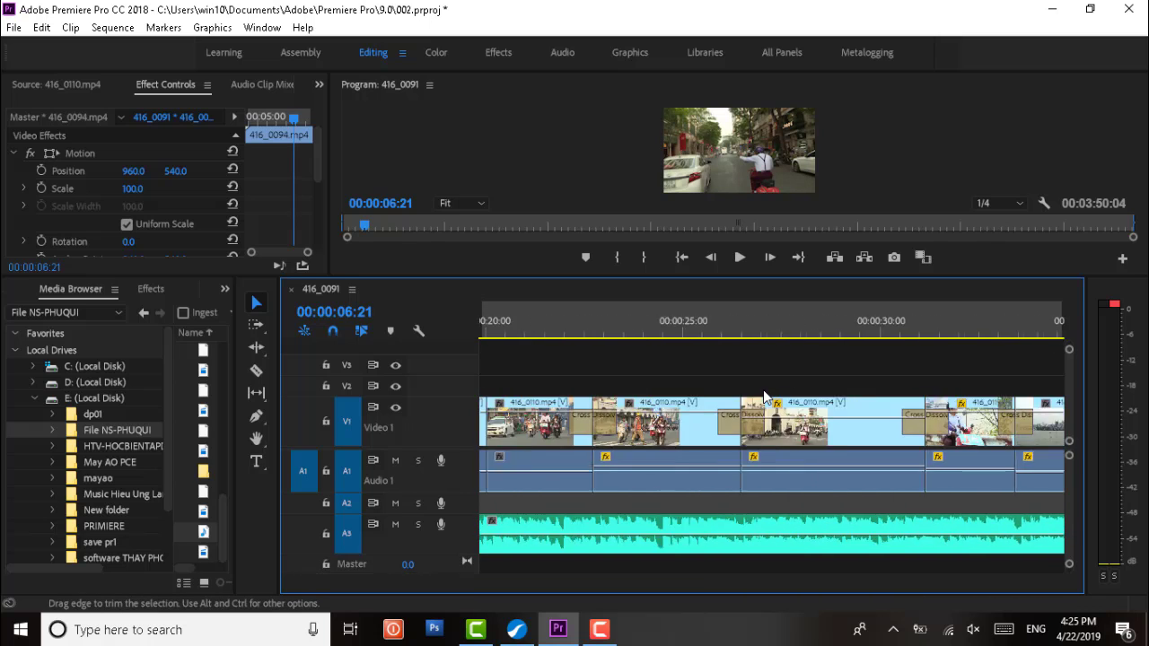
{"action": "scroll", "coordinate": [764, 390], "scroll_direction": "up", "scroll_amount": 3}
{"action": "scroll", "coordinate": [763, 392], "scroll_direction": "up", "scroll_amount": 3}
{"action": "scroll", "coordinate": [764, 395], "scroll_direction": "up", "scroll_amount": 3}
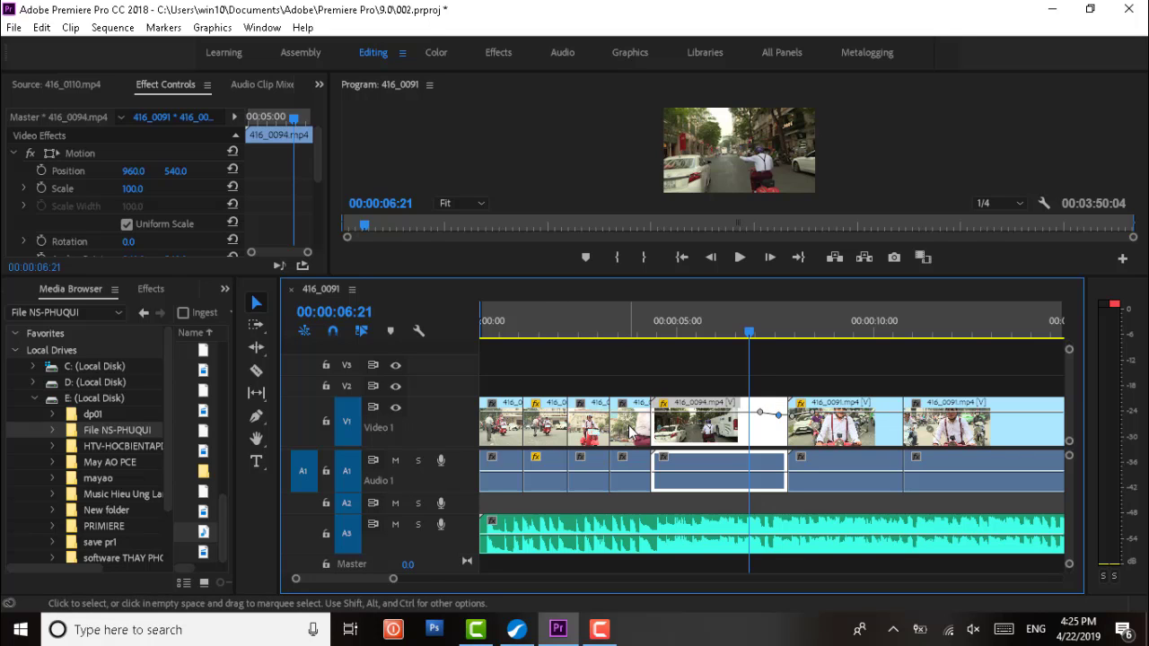
{"action": "key", "text": "minus"}
{"action": "key", "text": "minus"}
{"action": "left_click", "coordinate": [828, 443]}
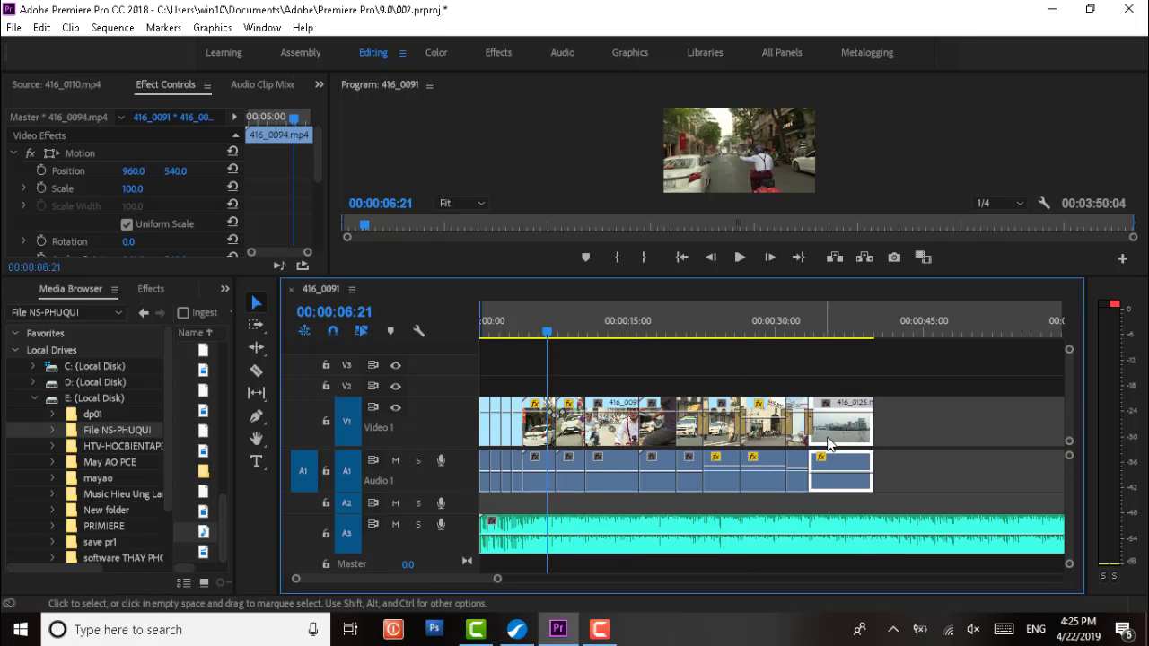
{"action": "left_click_drag", "start_coordinate": [924, 341], "coordinate": [500, 492]}
{"action": "key", "text": "minus"}
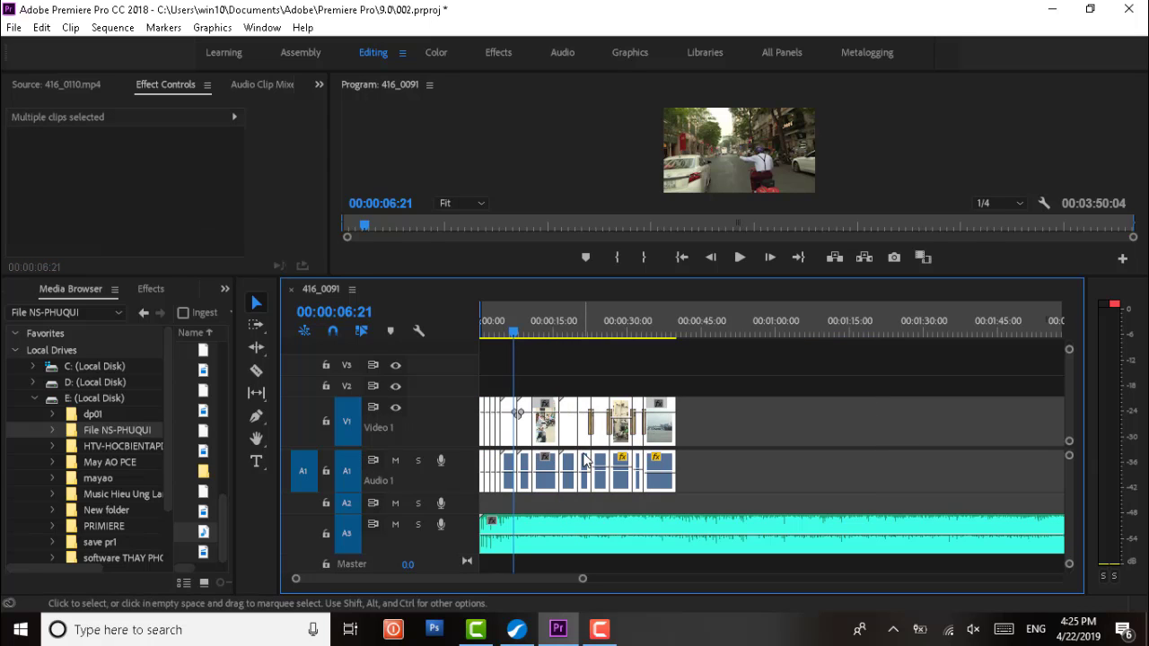
{"action": "key", "text": "minus"}
{"action": "key", "text": "minus"}
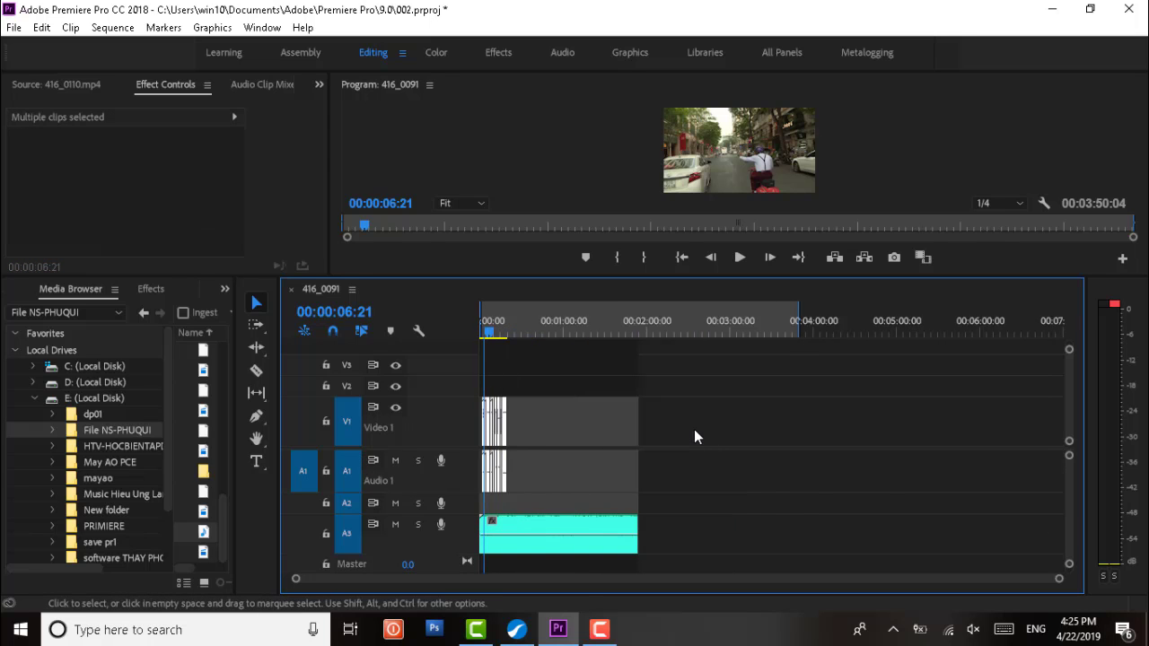
{"action": "key", "text": "equal"}
{"action": "key", "text": "equal"}
{"action": "key", "text": "equal"}
{"action": "key", "text": "equal"}
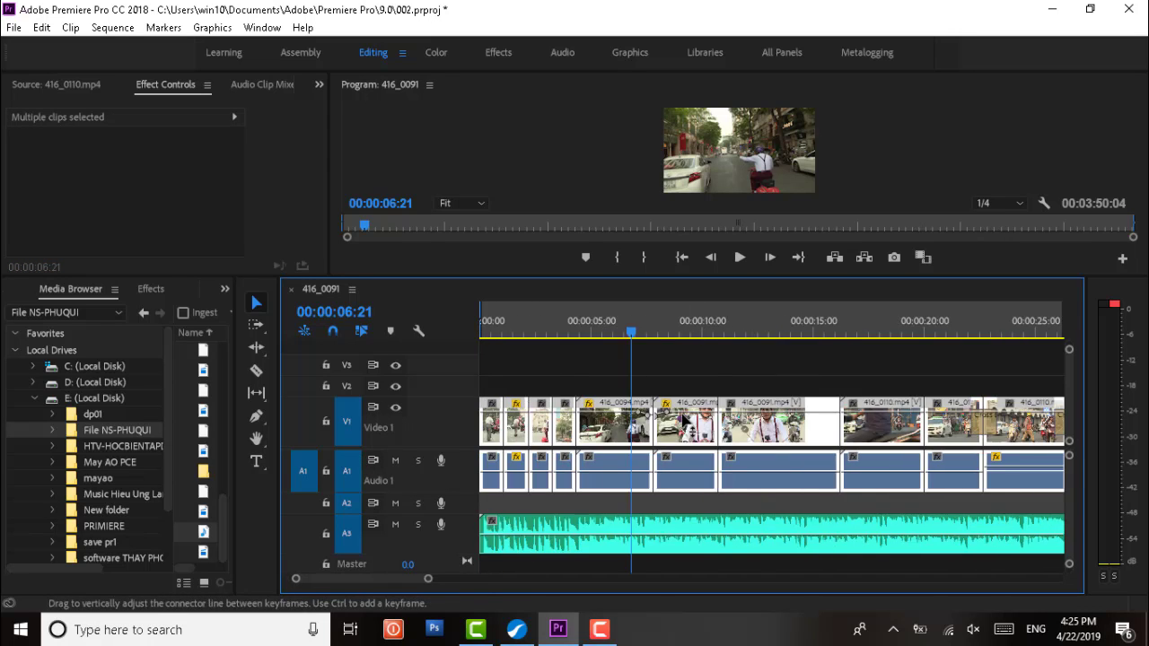
{"action": "key", "text": "equal"}
Drag the track borders to enlarge Video 1 so its clips and keyframe lines show
{"action": "left_click", "coordinate": [623, 527]}
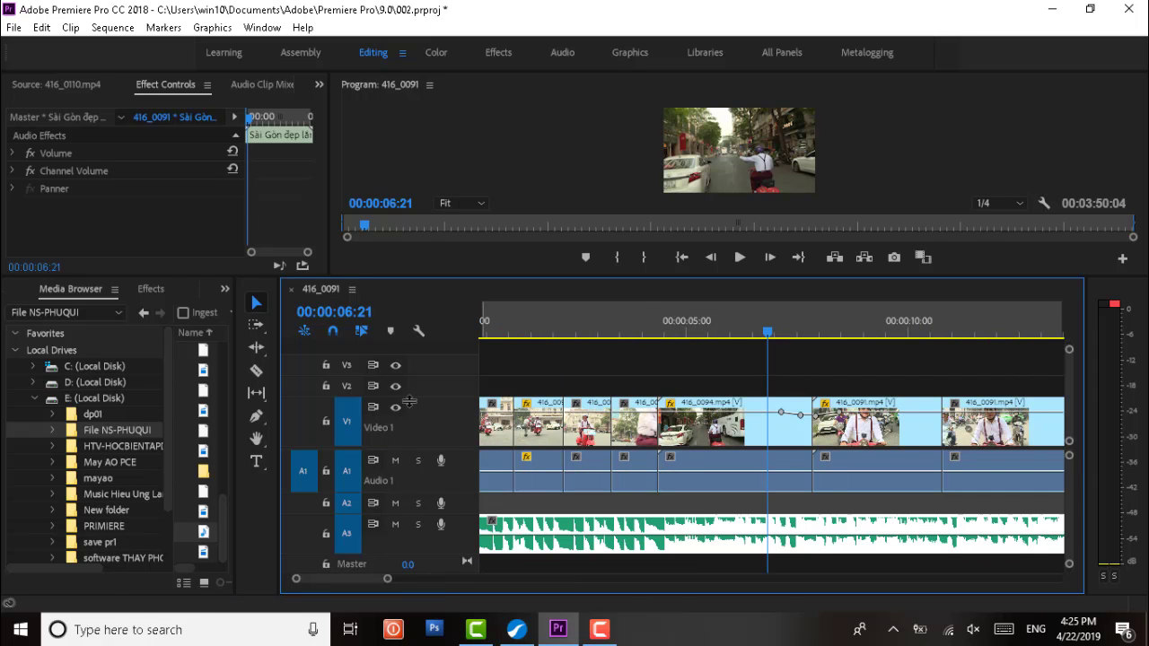
{"action": "left_click_drag", "start_coordinate": [410, 402], "coordinate": [421, 464]}
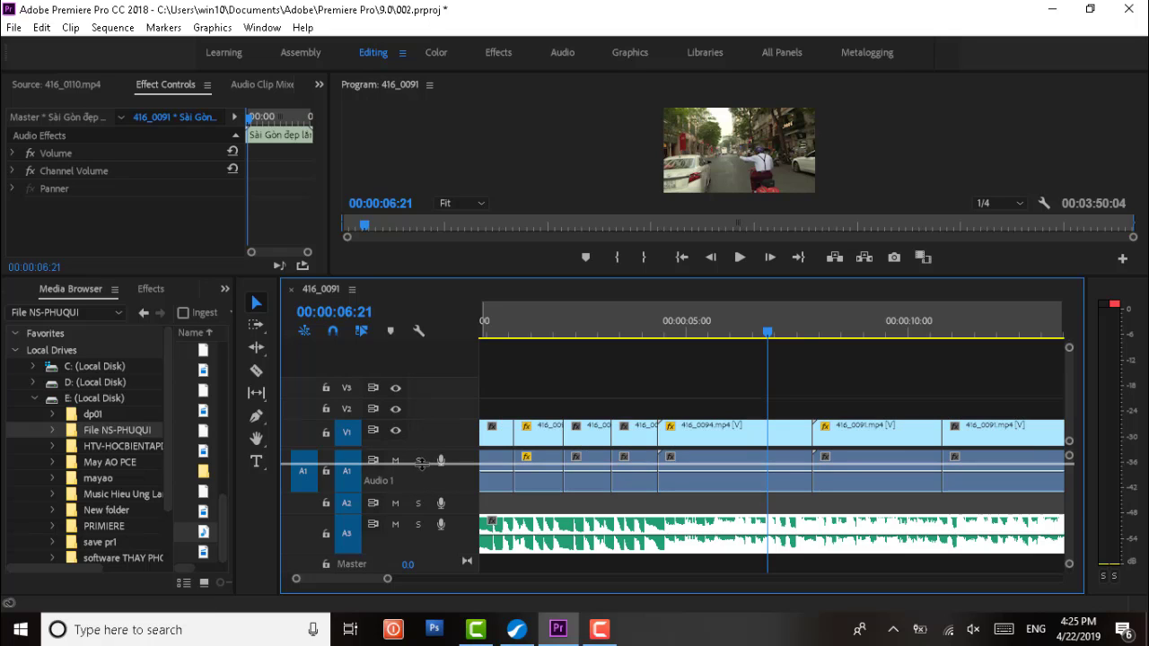
{"action": "left_click_drag", "start_coordinate": [421, 463], "coordinate": [431, 473]}
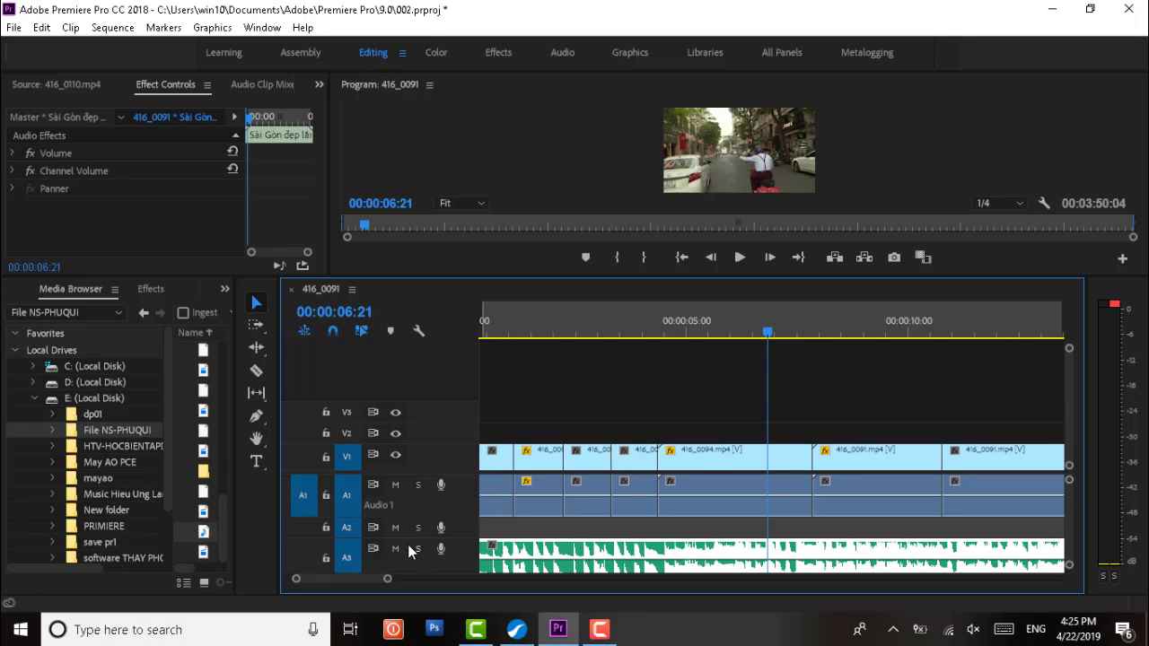
{"action": "scroll", "coordinate": [411, 510], "scroll_direction": "down", "scroll_amount": 3}
{"action": "scroll", "coordinate": [411, 500], "scroll_direction": "down", "scroll_amount": 3}
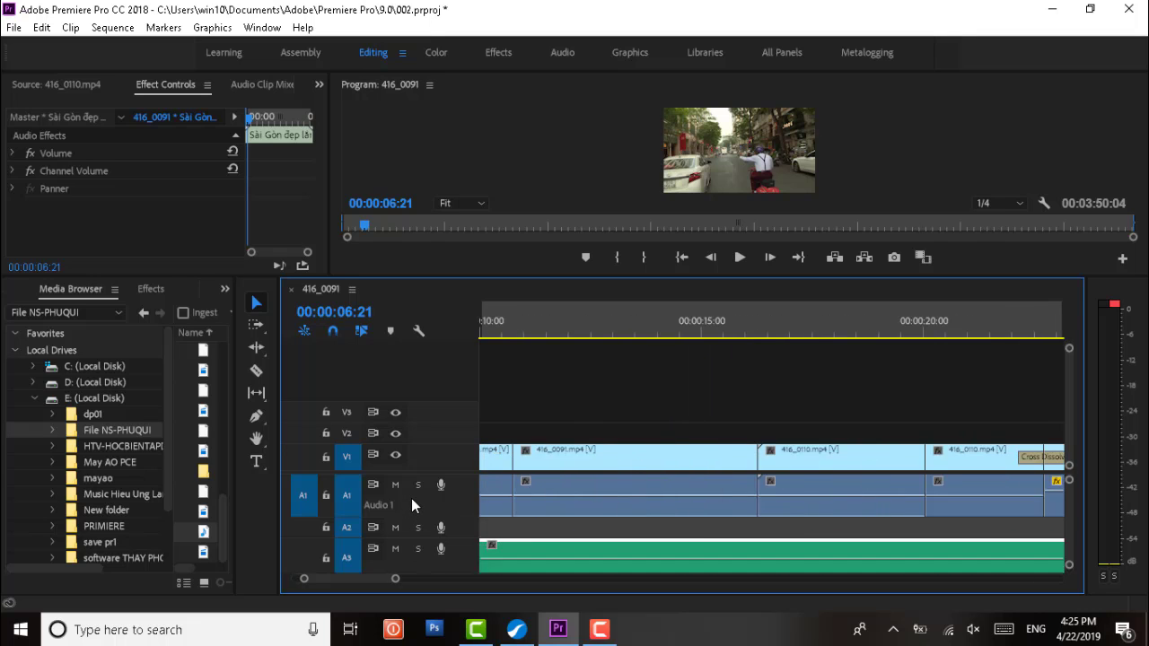
{"action": "scroll", "coordinate": [411, 498], "scroll_direction": "down", "scroll_amount": 3}
{"action": "scroll", "coordinate": [412, 494], "scroll_direction": "down", "scroll_amount": 3}
{"action": "scroll", "coordinate": [425, 477], "scroll_direction": "down", "scroll_amount": 1}
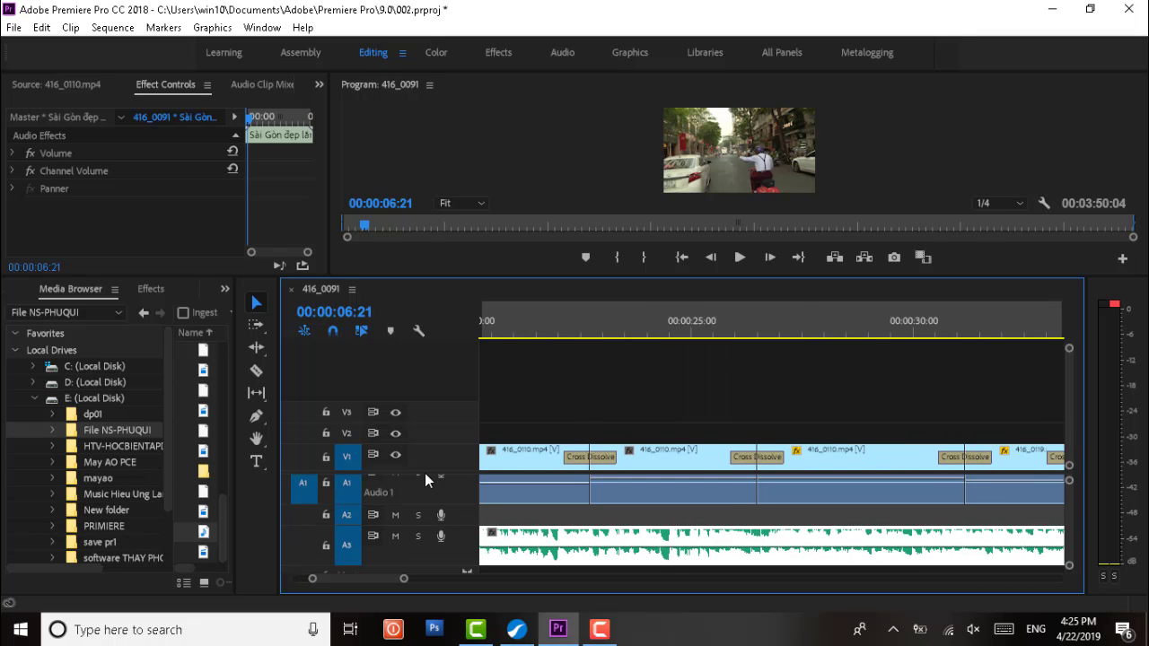
{"action": "scroll", "coordinate": [459, 461], "scroll_direction": "down", "scroll_amount": 3}
{"action": "scroll", "coordinate": [459, 460], "scroll_direction": "down", "scroll_amount": 2}
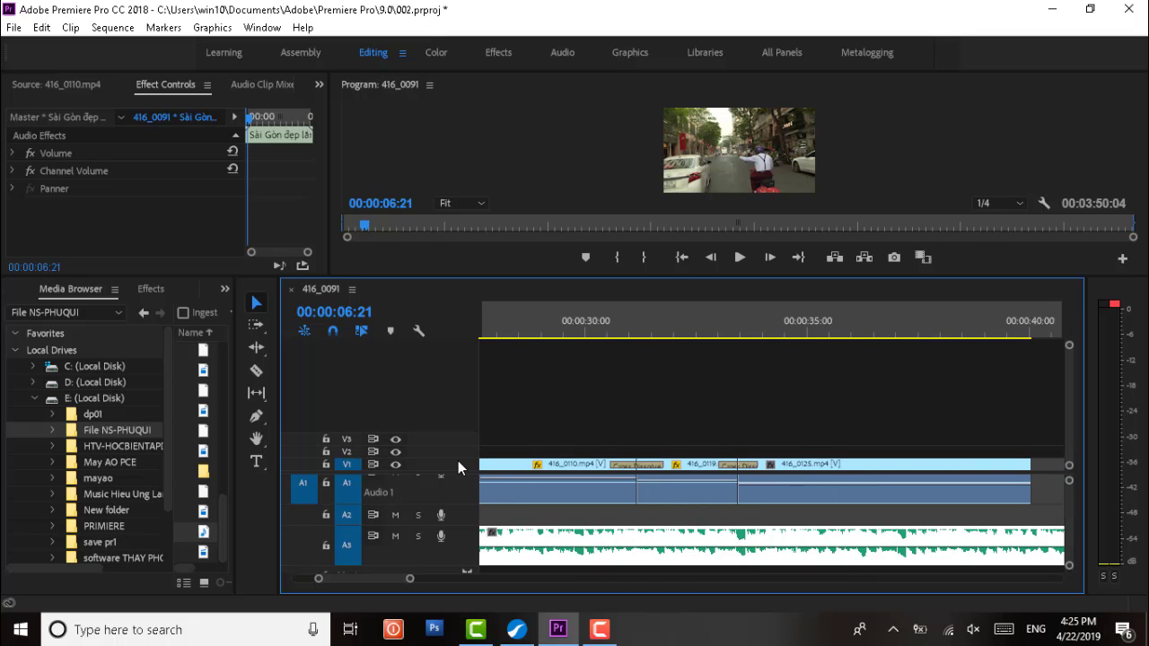
{"action": "scroll", "coordinate": [458, 460], "scroll_direction": "up", "scroll_amount": 5}
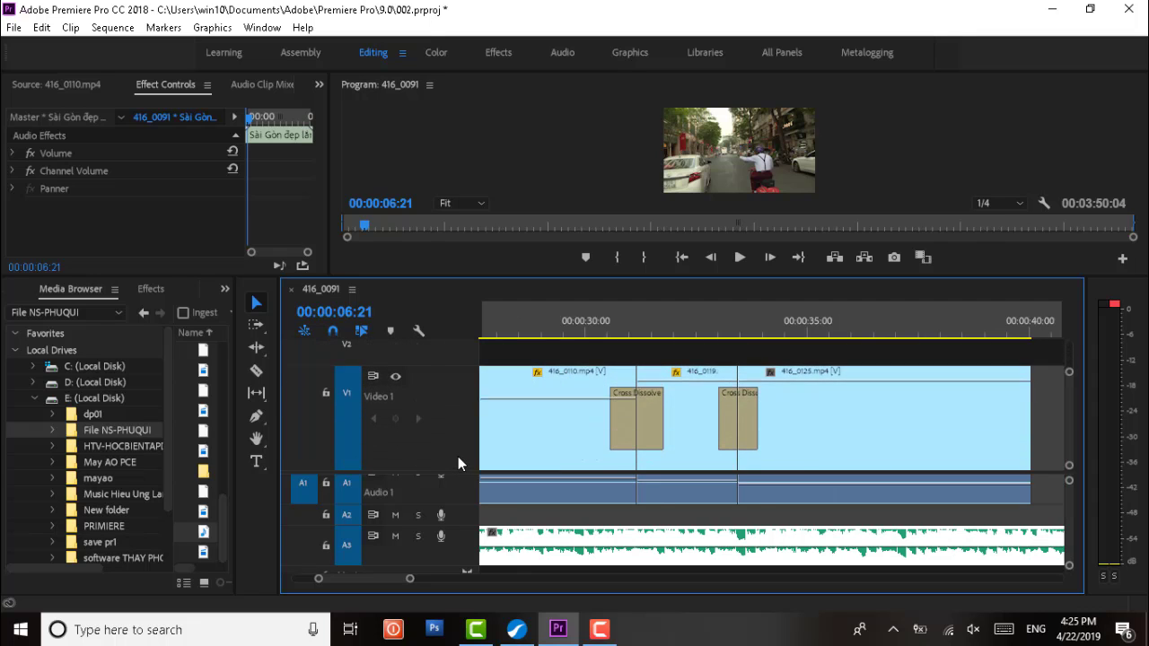
{"action": "scroll", "coordinate": [458, 458], "scroll_direction": "down", "scroll_amount": 1}
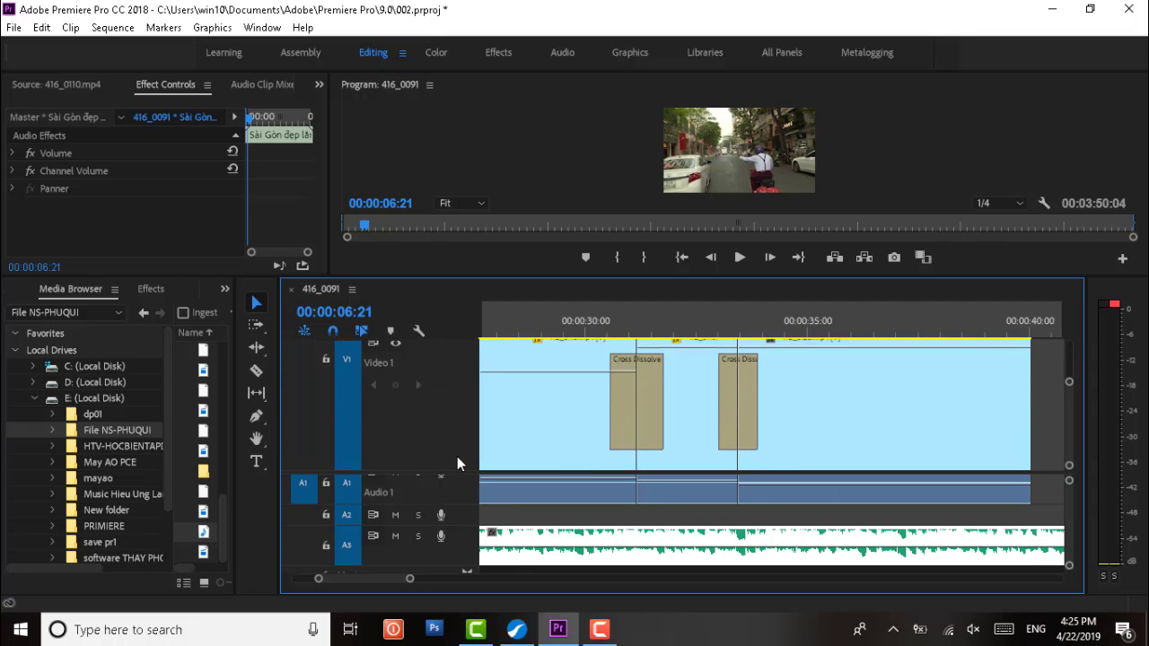
{"action": "scroll", "coordinate": [457, 458], "scroll_direction": "down", "scroll_amount": 1}
{"action": "scroll", "coordinate": [457, 458], "scroll_direction": "down", "scroll_amount": 1}
{"action": "scroll", "coordinate": [457, 458], "scroll_direction": "down", "scroll_amount": 1}
{"action": "scroll", "coordinate": [466, 450], "scroll_direction": "down", "scroll_amount": 1}
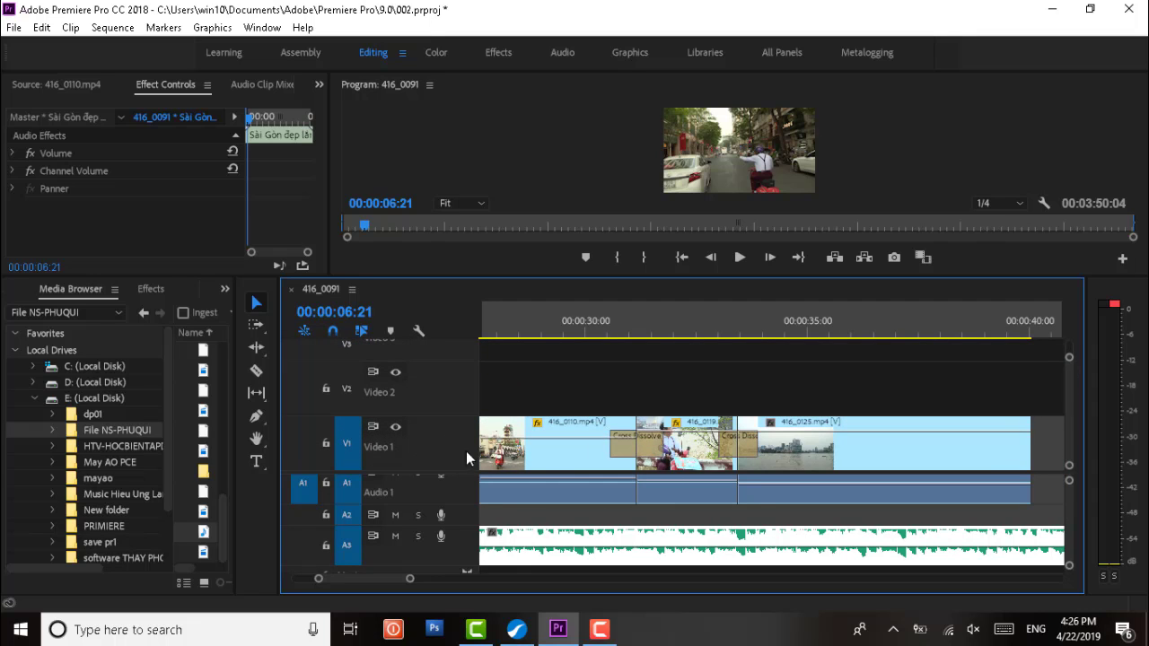
{"action": "scroll", "coordinate": [476, 442], "scroll_direction": "up", "scroll_amount": 2}
{"action": "scroll", "coordinate": [468, 438], "scroll_direction": "down", "scroll_amount": 1}
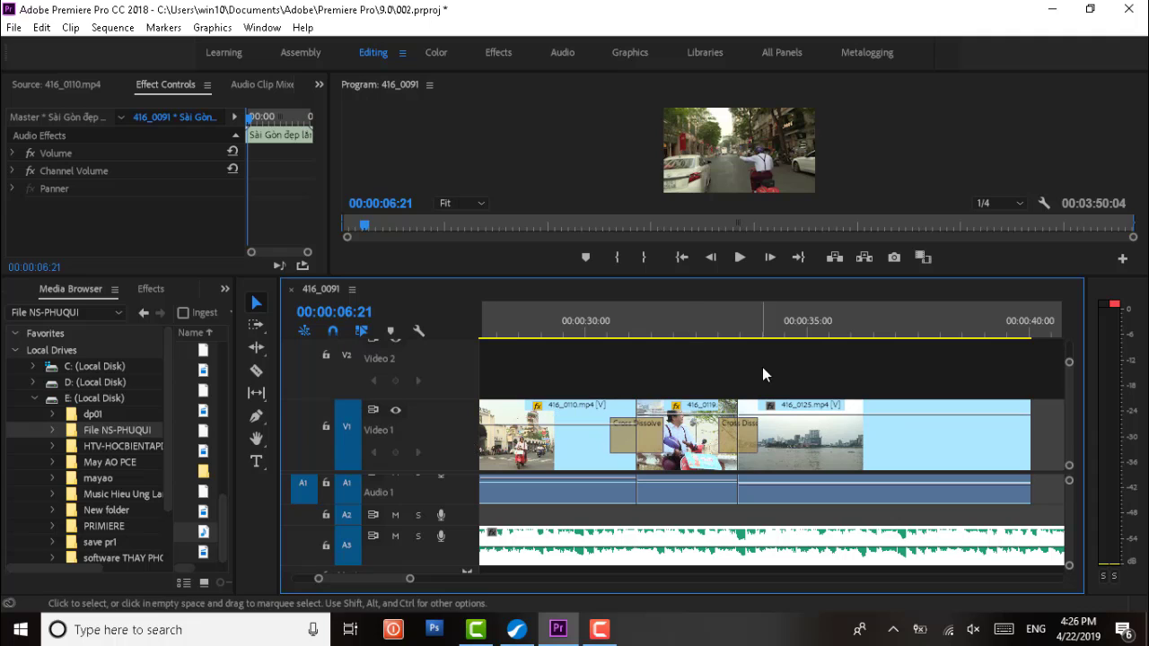
Play the sequence from about 00:00:23 to 00:00:28, then select all clips
{"action": "left_click_drag", "start_coordinate": [635, 331], "coordinate": [482, 331]}
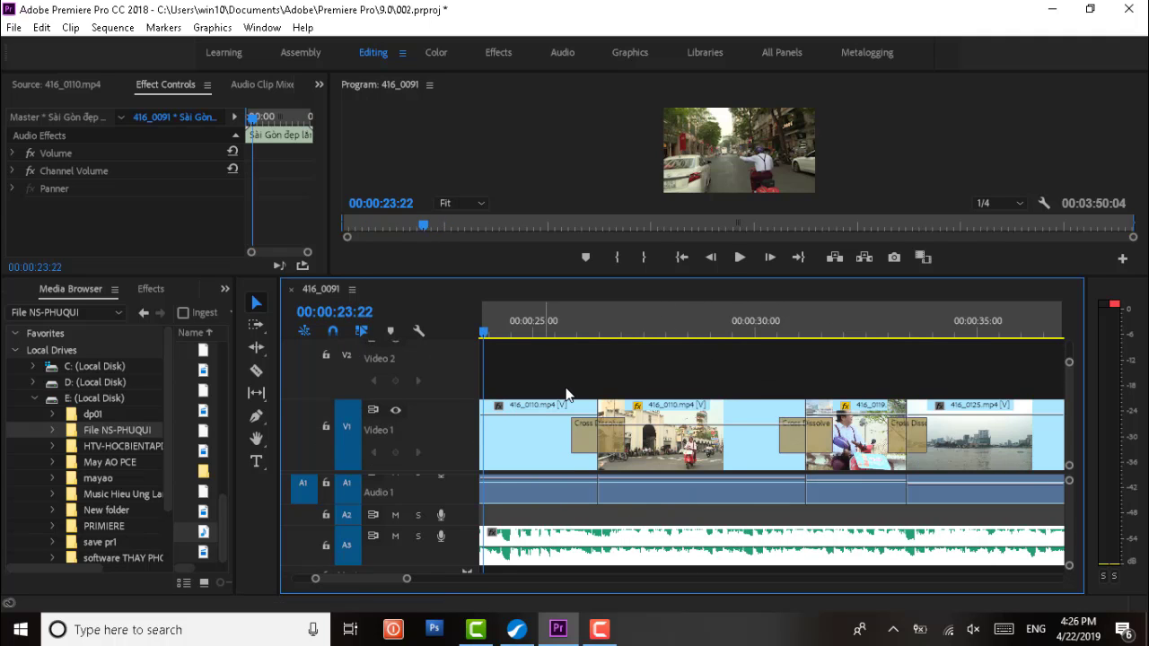
{"action": "key", "text": "space"}
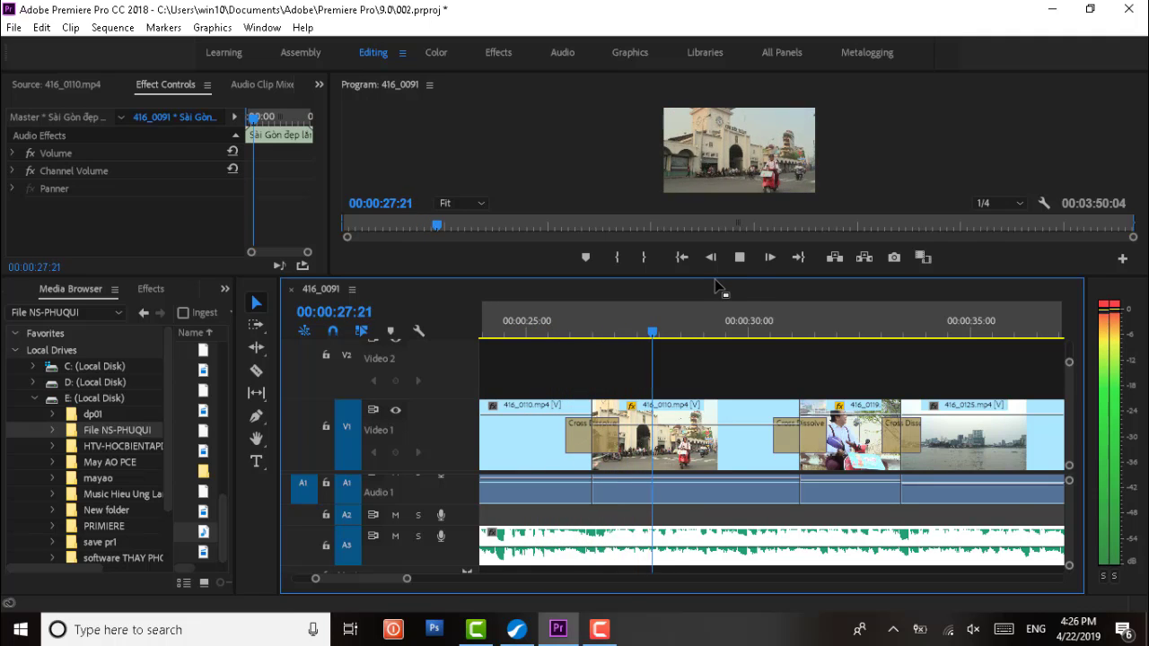
{"action": "key", "text": "space"}
{"action": "key", "text": "ctrl+a"}
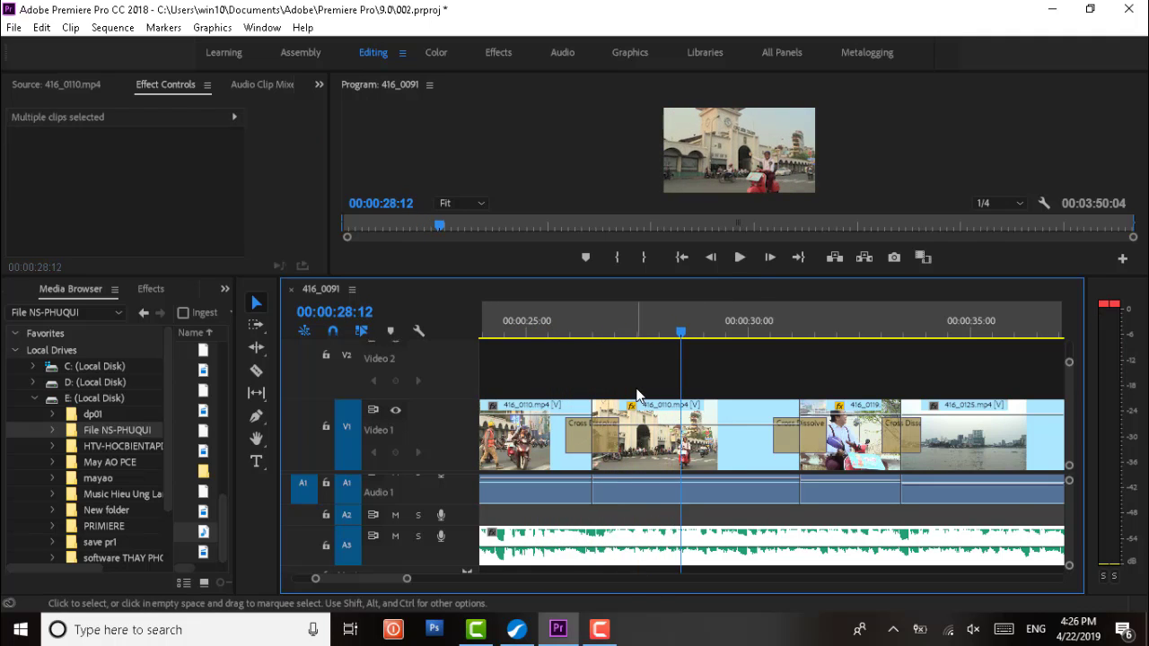
{"action": "scroll", "coordinate": [661, 413], "scroll_direction": "down", "scroll_amount": 5}
{"action": "scroll", "coordinate": [664, 412], "scroll_direction": "down", "scroll_amount": 3}
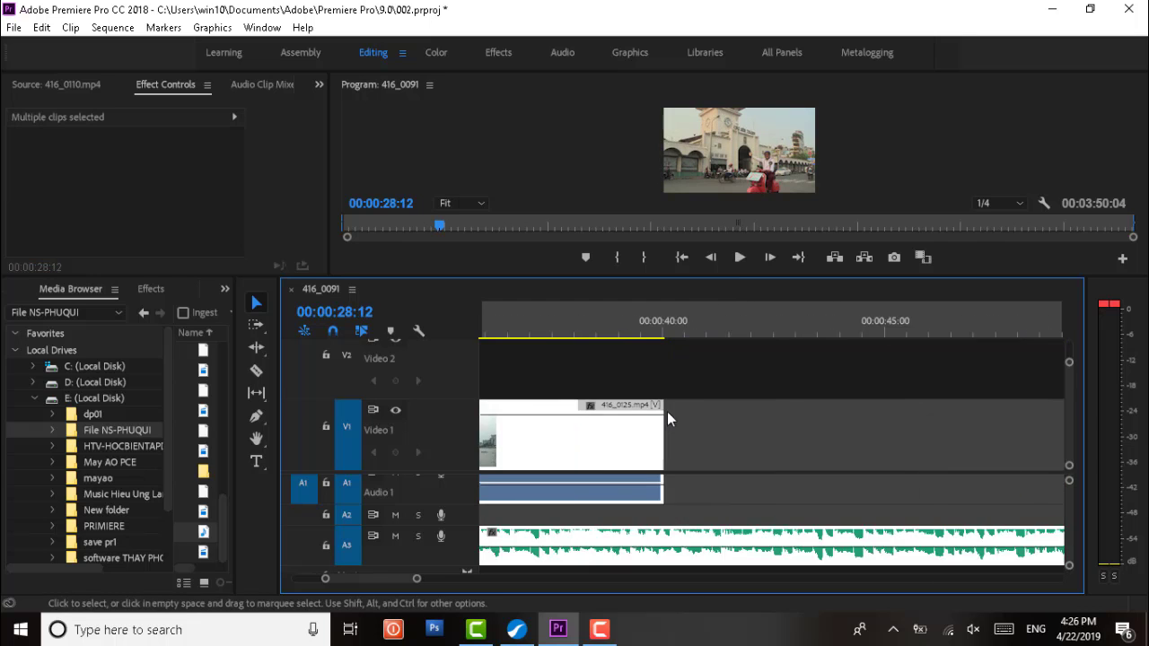
In iMindMap, add a sub-branch off 'Zoom khi biên tập Squen' and begin editing its label
{"action": "left_click", "coordinate": [516, 629]}
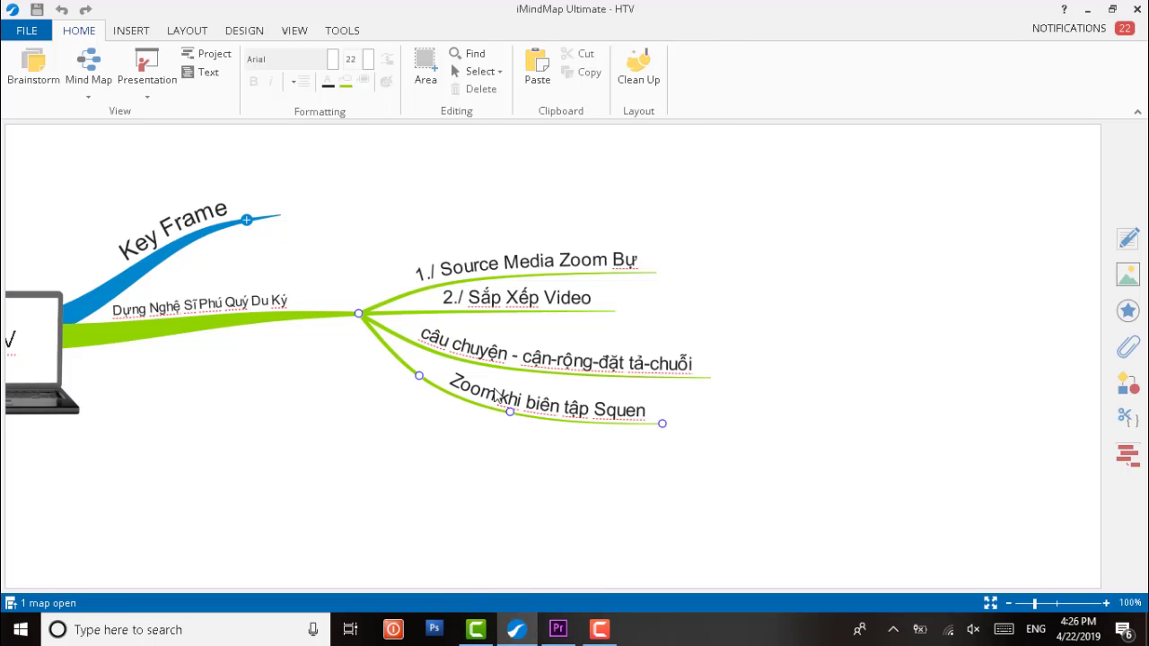
{"action": "left_click", "coordinate": [597, 408]}
{"action": "left_click", "coordinate": [695, 427]}
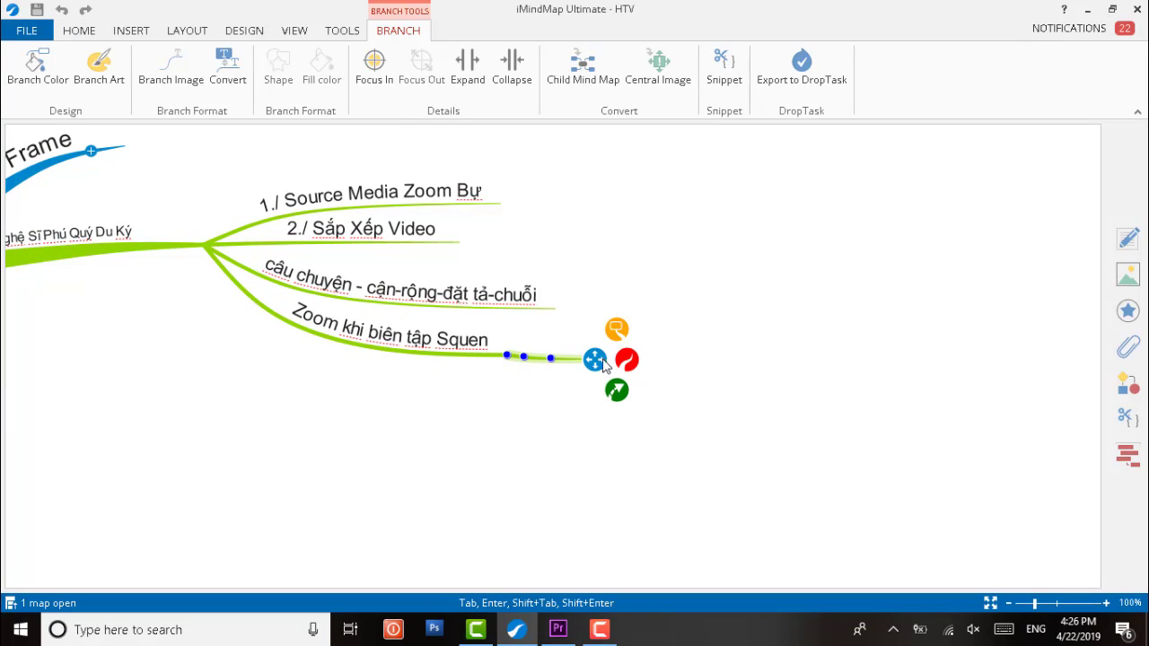
{"action": "left_click", "coordinate": [536, 366]}
{"action": "type", "text": "- + Shift"}
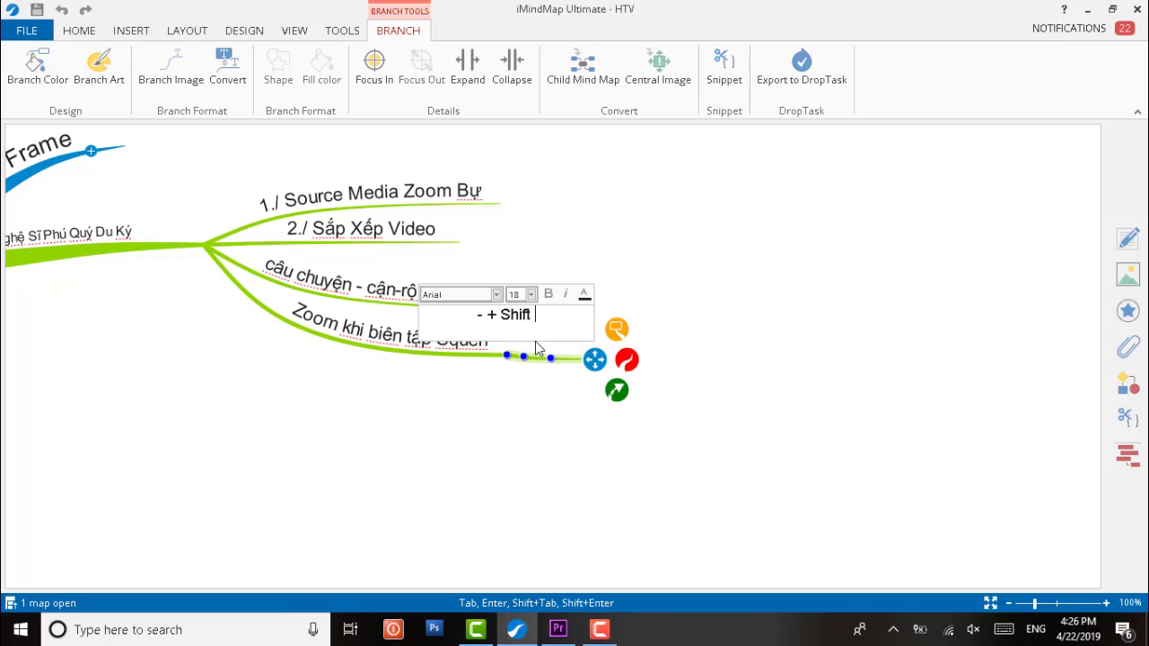
Complete and commit the branch label '- + Shift - Trỏ Chuột - rê Chuột Chạy'
{"action": "type", "text": "Tro"}
{"action": "type", "text": " Chu"}
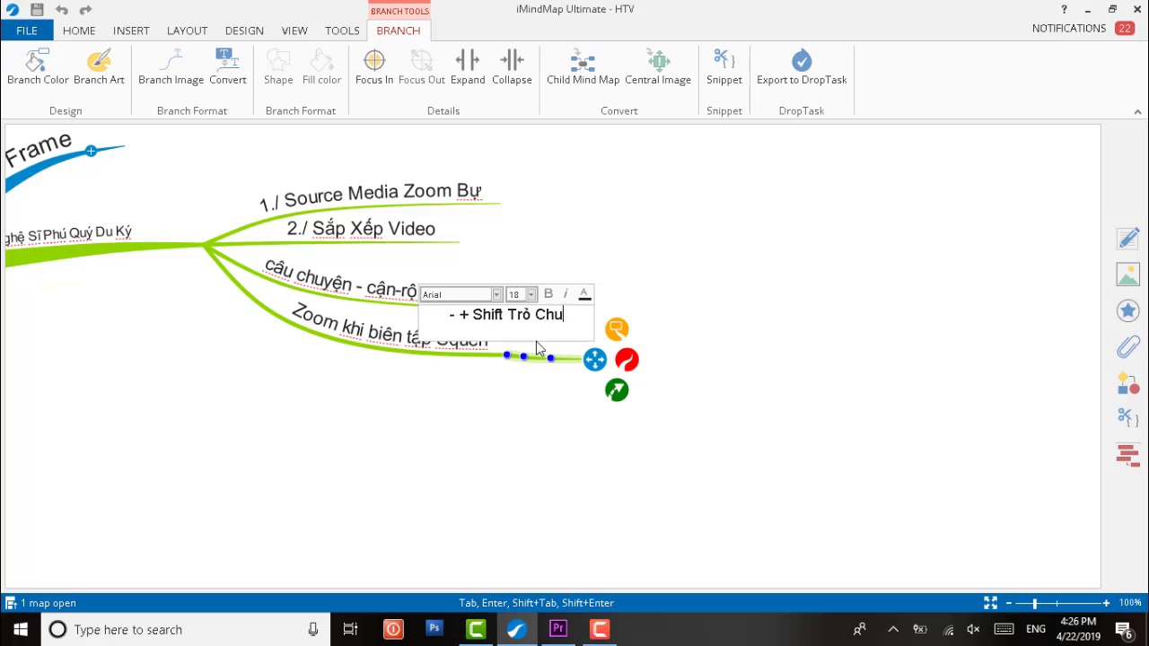
{"action": "type", "text": "ôt"}
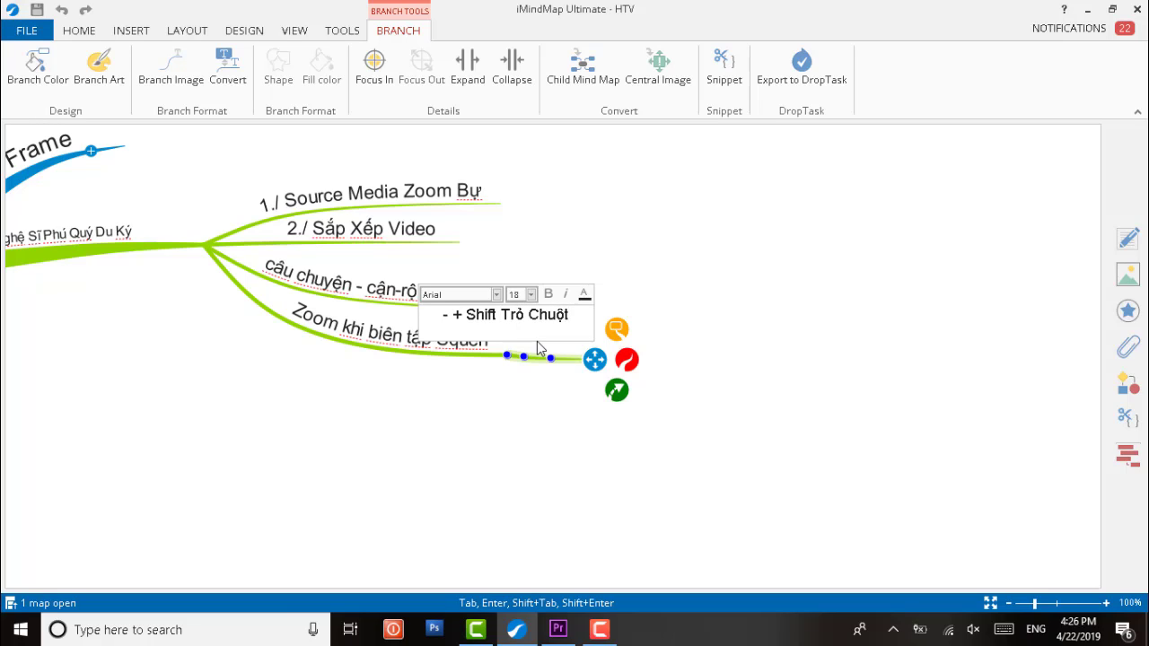
{"action": "key", "text": "ctrl+Left"}
{"action": "key", "text": "ctrl+Left"}
{"action": "type", "text": "- "}
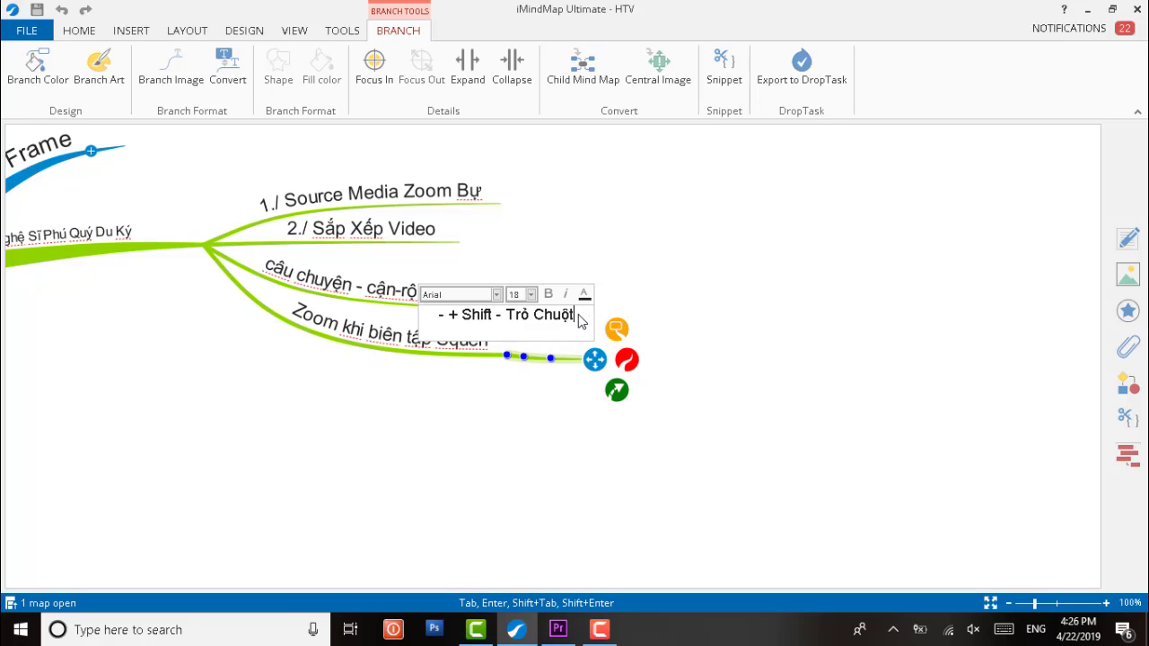
{"action": "type", "text": " - r"}
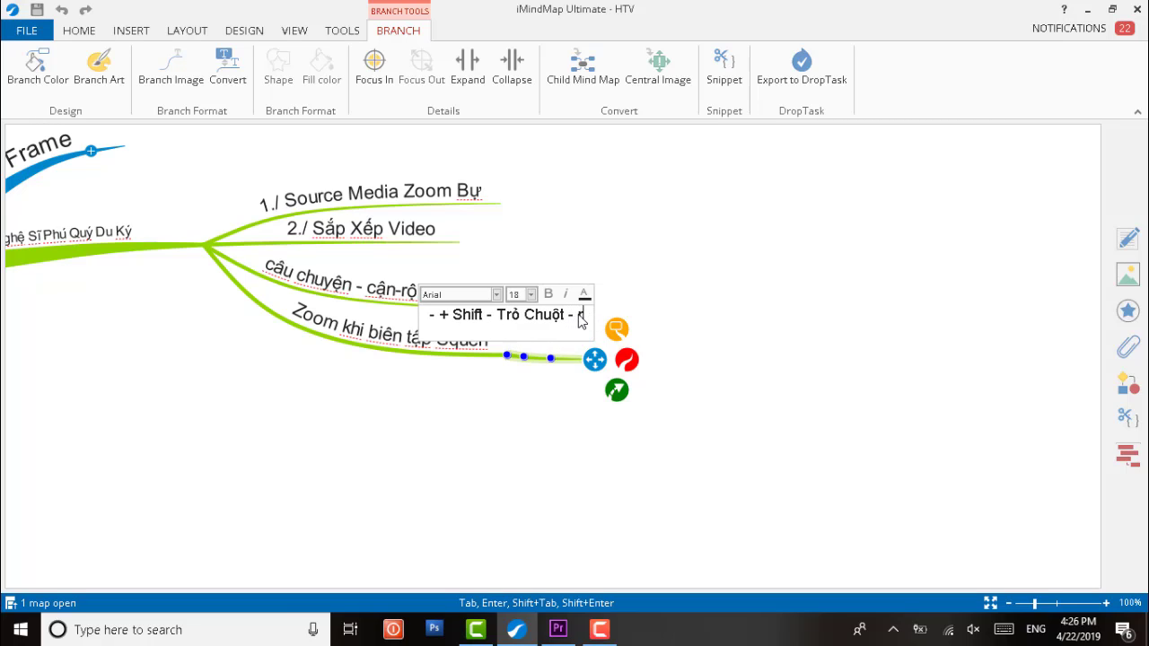
{"action": "type", "text": "ê"}
{"action": "key", "text": "BackSpace"}
{"action": "type", "text": "ê Chuộ"}
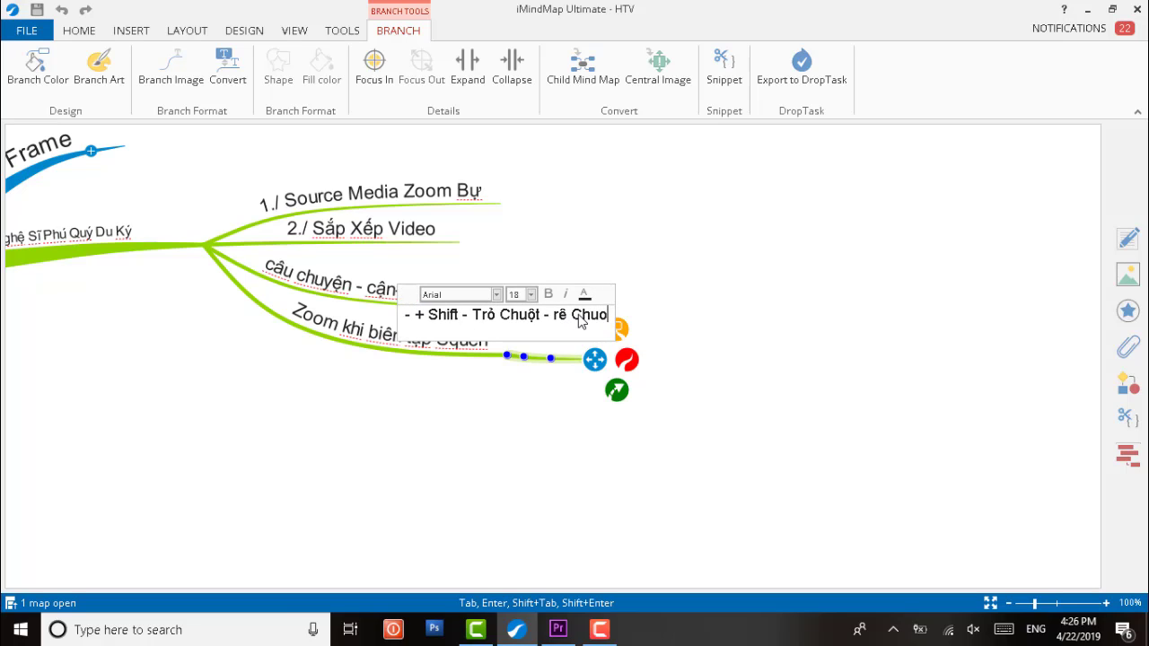
{"action": "type", "text": "t Chay"}
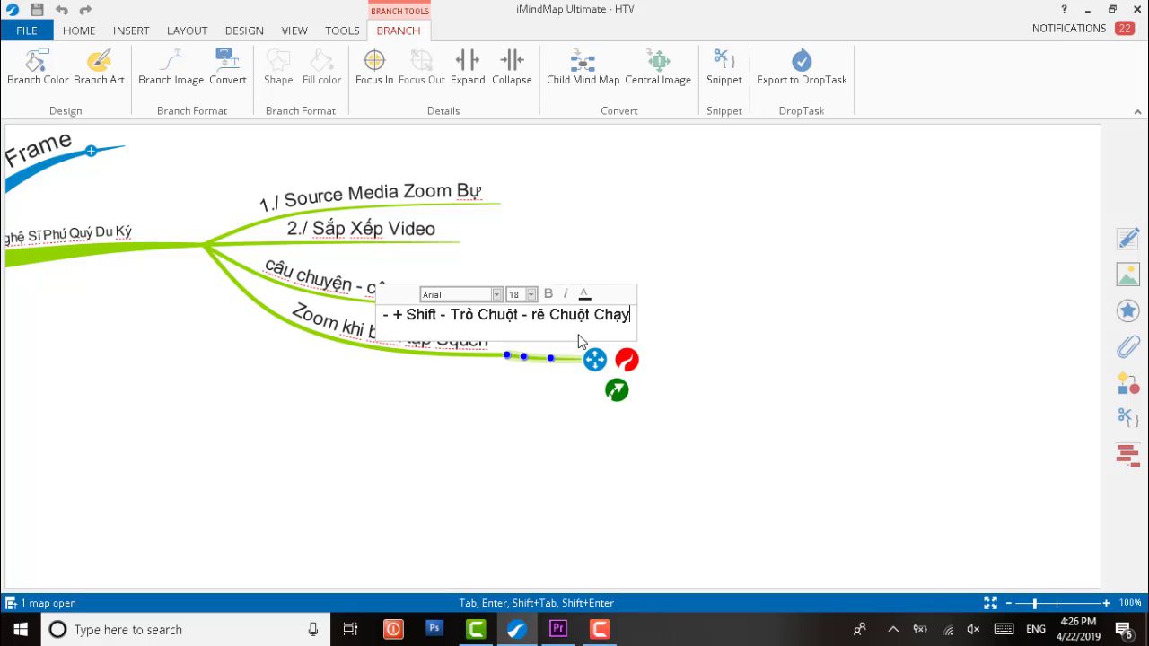
{"action": "key", "text": "Return"}
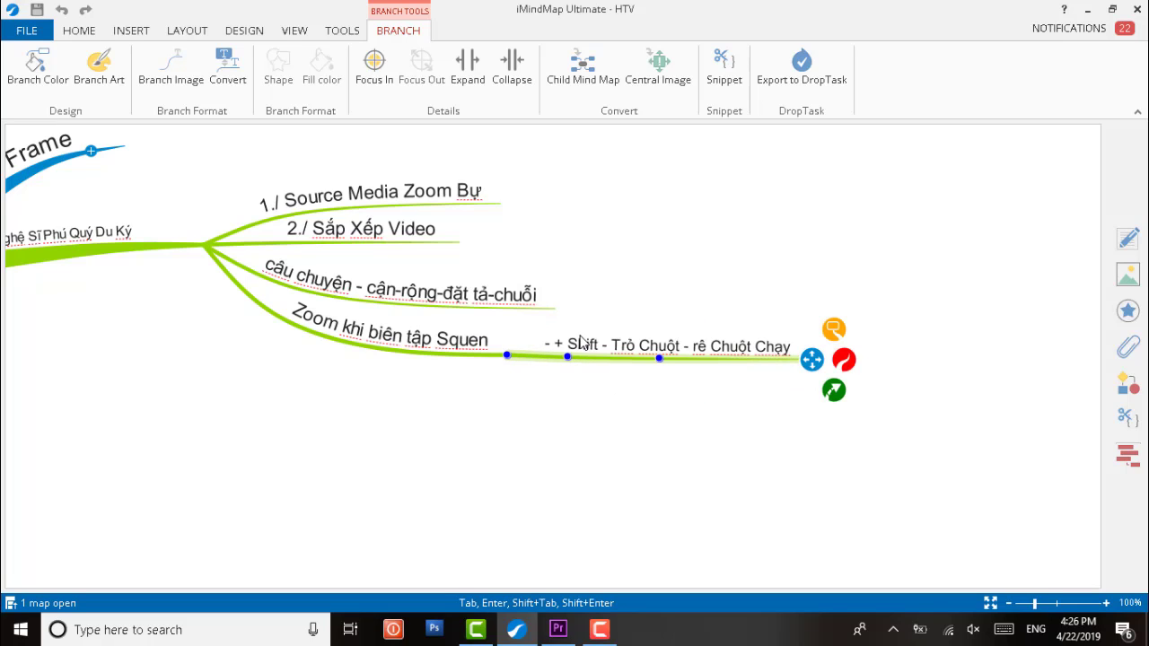
{"action": "left_click", "coordinate": [587, 384]}
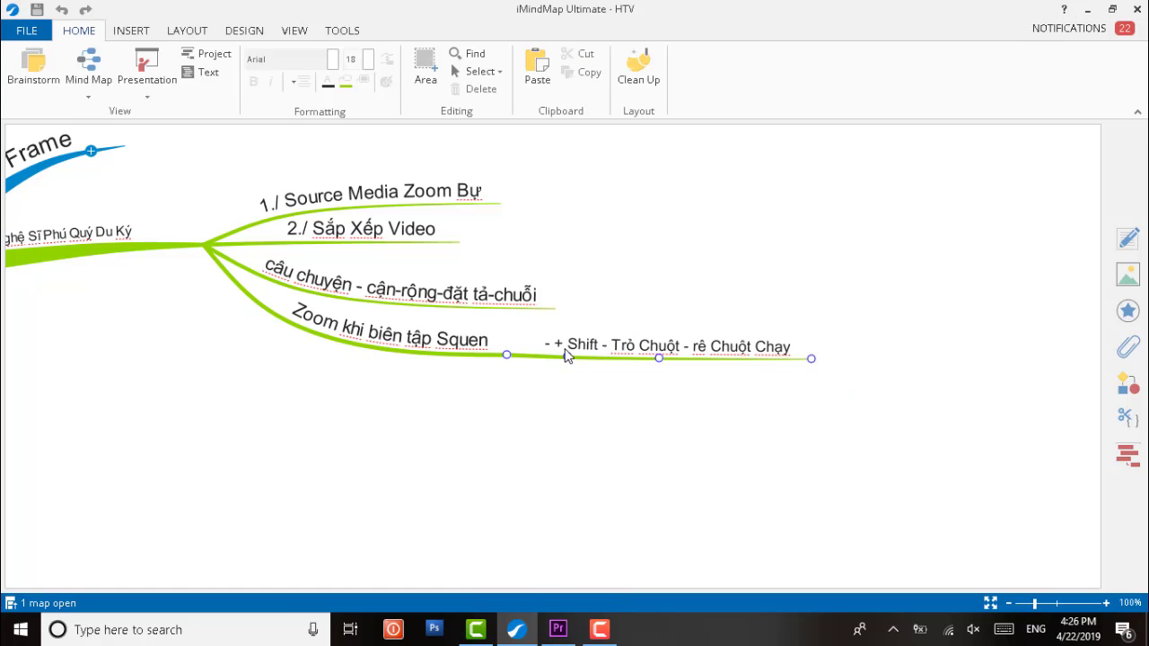
{"action": "left_click", "coordinate": [439, 356]}
Switch back to Premiere Pro and scroll the timeline to clip 416_0125
{"action": "mouse_move", "coordinate": [558, 629]}
{"action": "left_click", "coordinate": [563, 450]}
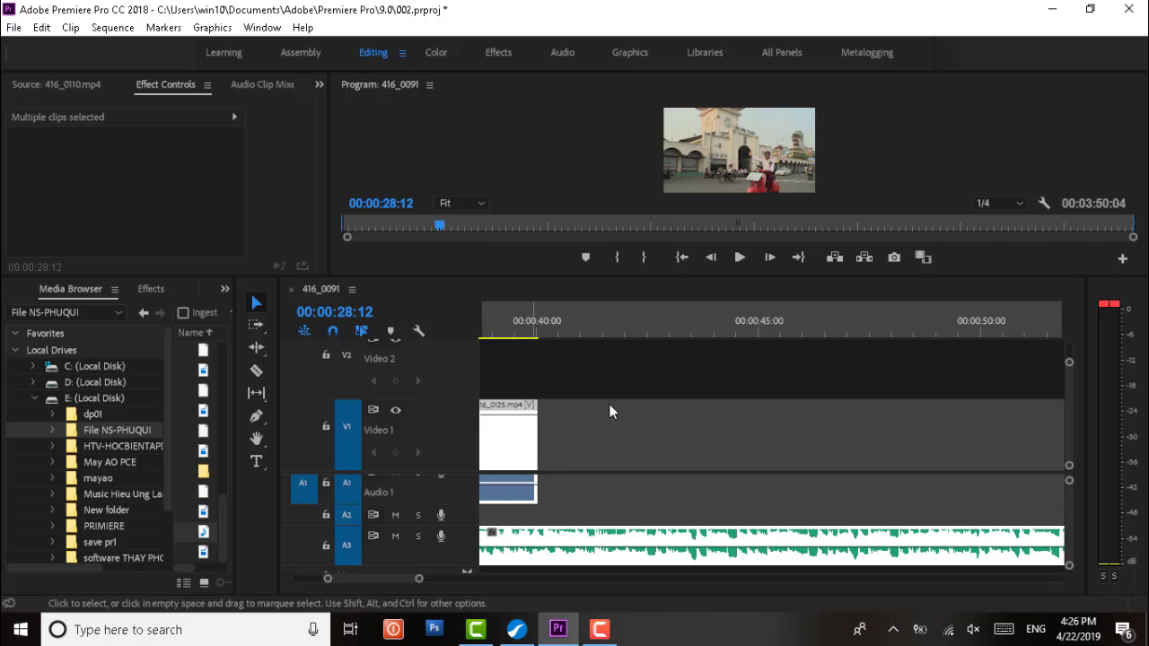
{"action": "scroll", "coordinate": [613, 306], "scroll_direction": "up", "scroll_amount": 5}
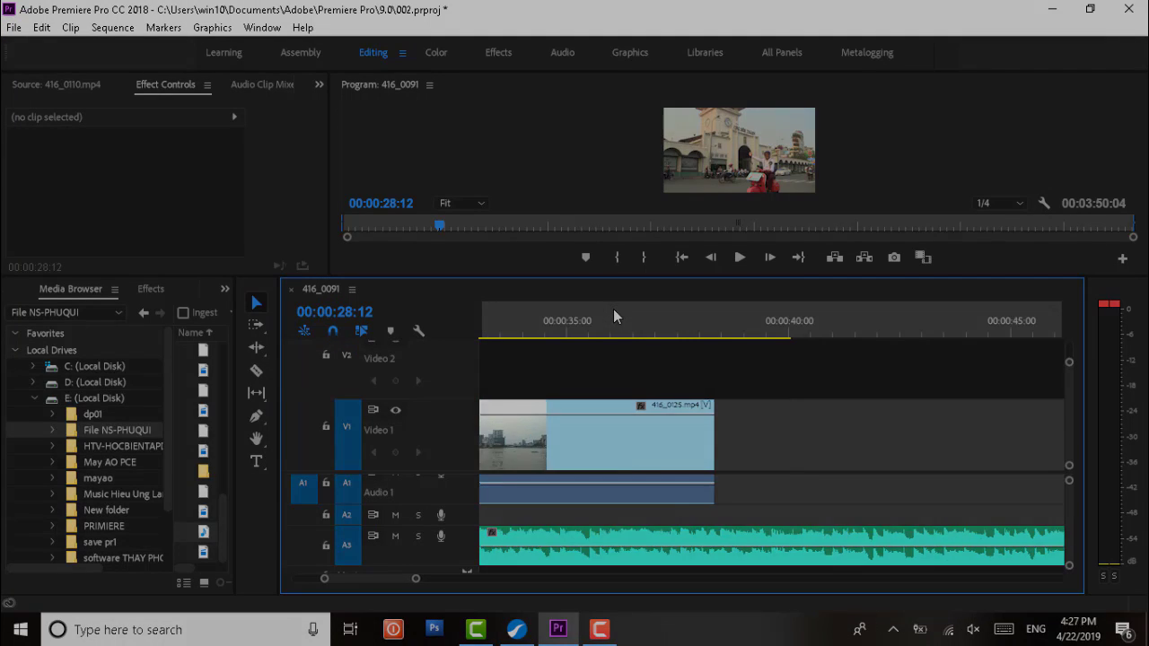